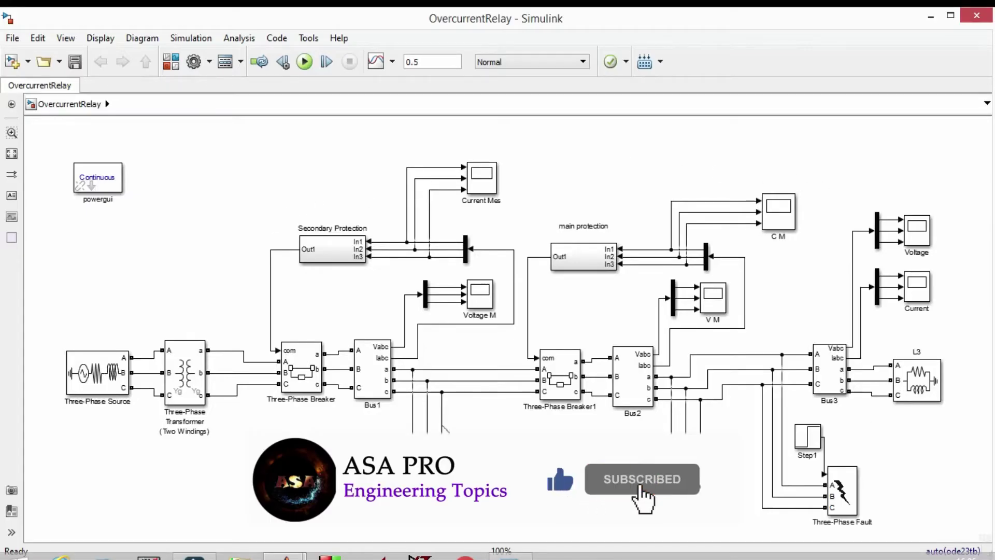
Select the Bus3 measurement, main protection and Secondary Protection blocks in turn to inspect the layout.
{"action": "left_click", "coordinate": [835, 381]}
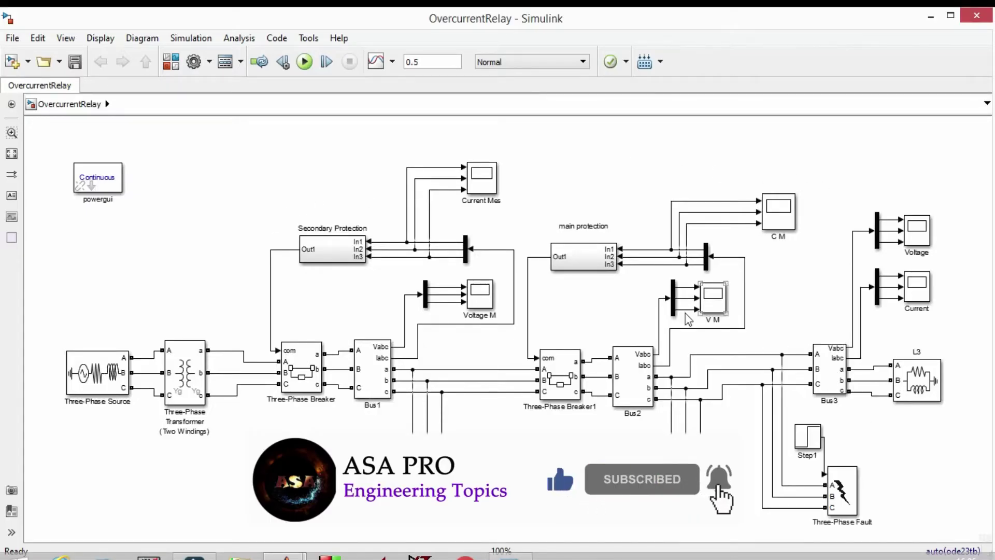
{"action": "left_click", "coordinate": [335, 252]}
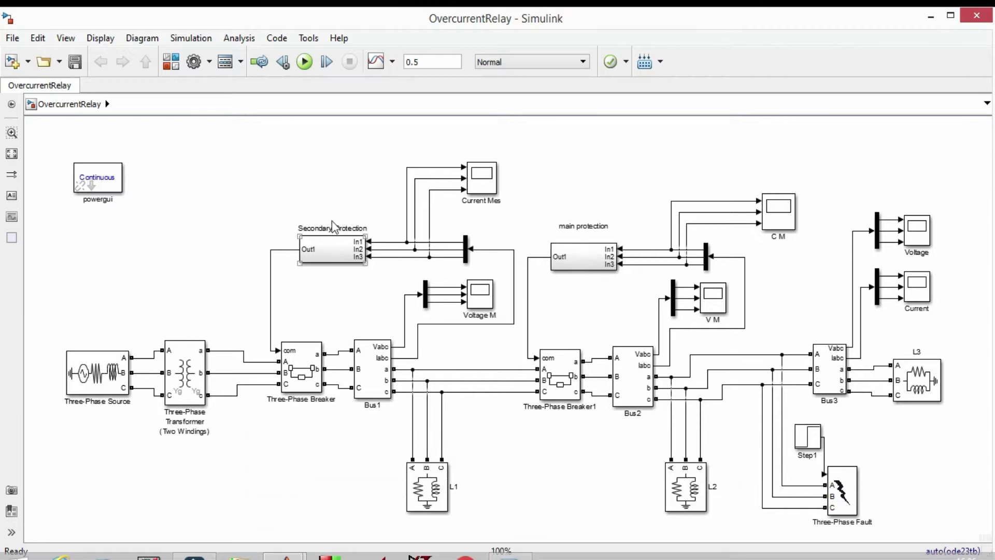
{"action": "left_click", "coordinate": [300, 265]}
{"action": "left_click", "coordinate": [838, 376]}
{"action": "left_click", "coordinate": [617, 234]}
{"action": "left_click", "coordinate": [557, 261]}
{"action": "left_click", "coordinate": [310, 257]}
{"action": "left_click", "coordinate": [609, 267]}
{"action": "left_click", "coordinate": [334, 246]}
{"action": "left_click", "coordinate": [332, 268]}
Review the Three-Phase Source's 33e3 V voltage, 50 Hz frequency and load flow settings unchanged.
{"action": "double_click", "coordinate": [97, 382]}
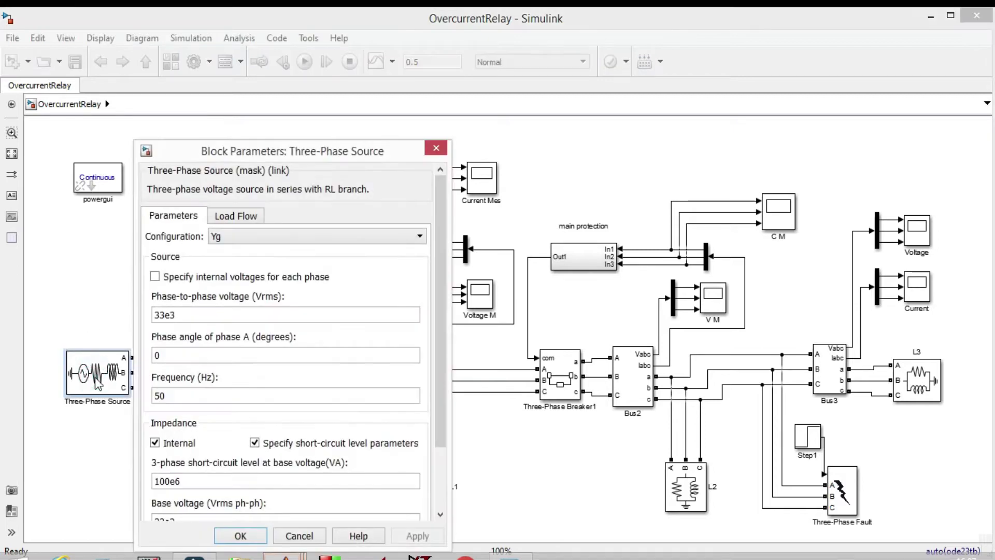
{"action": "double_click", "coordinate": [204, 313]}
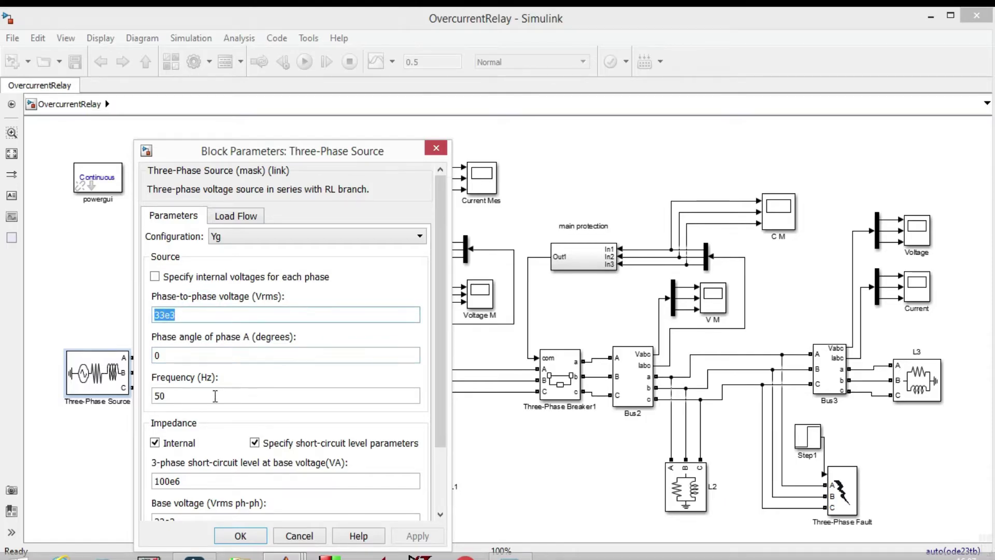
{"action": "double_click", "coordinate": [185, 395]}
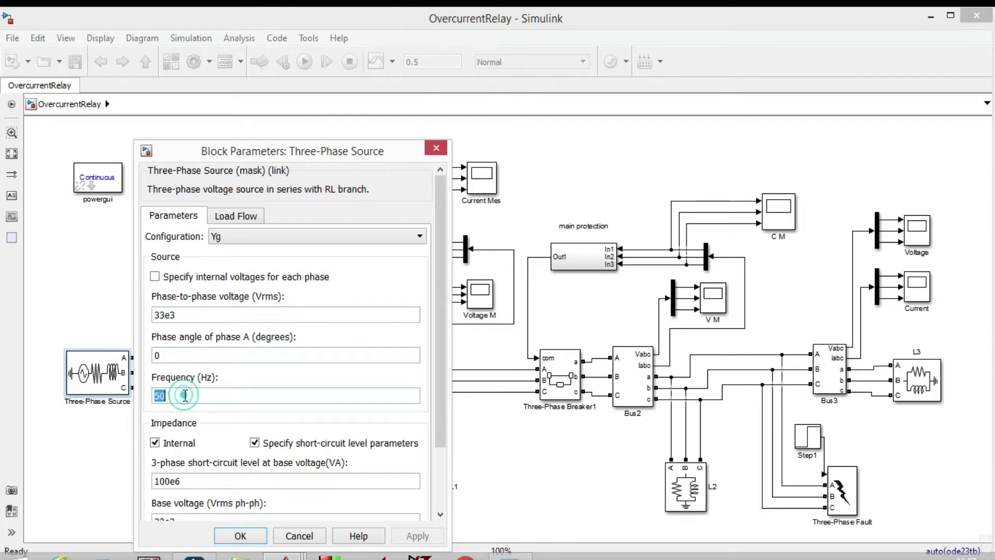
{"action": "left_click", "coordinate": [244, 216]}
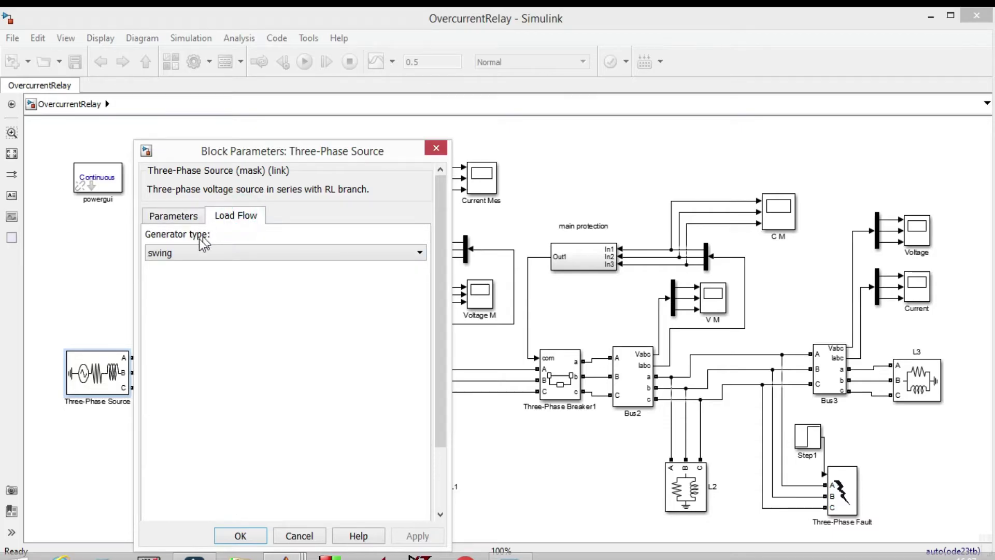
{"action": "left_click", "coordinate": [298, 535]}
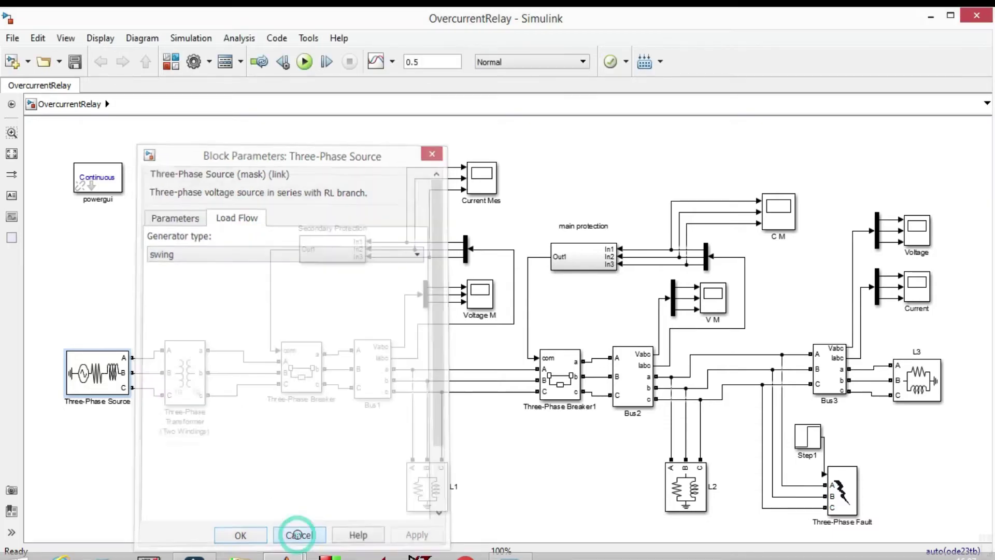
Review the Three-Phase Transformer's Winding 1, Winding 2 and nominal power values unchanged.
{"action": "double_click", "coordinate": [188, 371]}
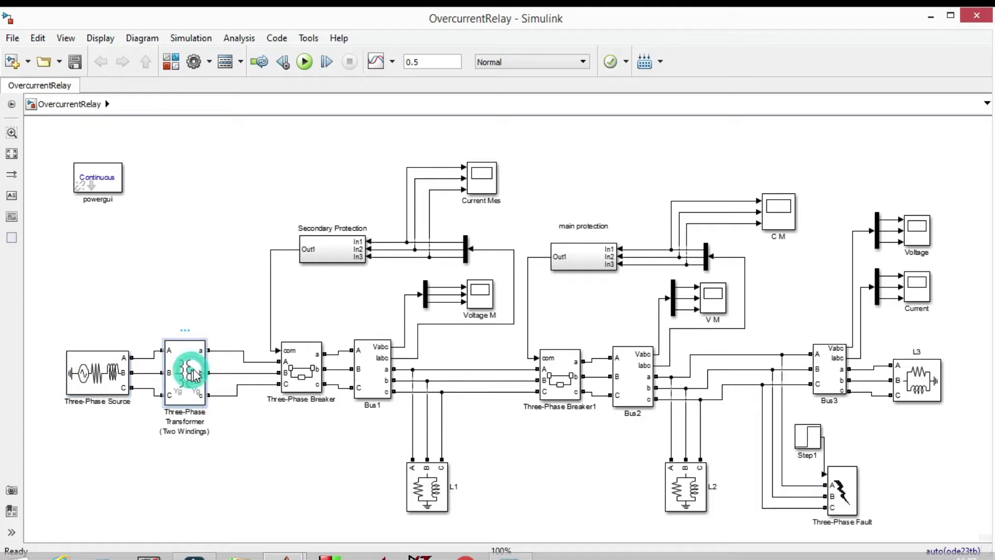
{"action": "left_click", "coordinate": [326, 275]}
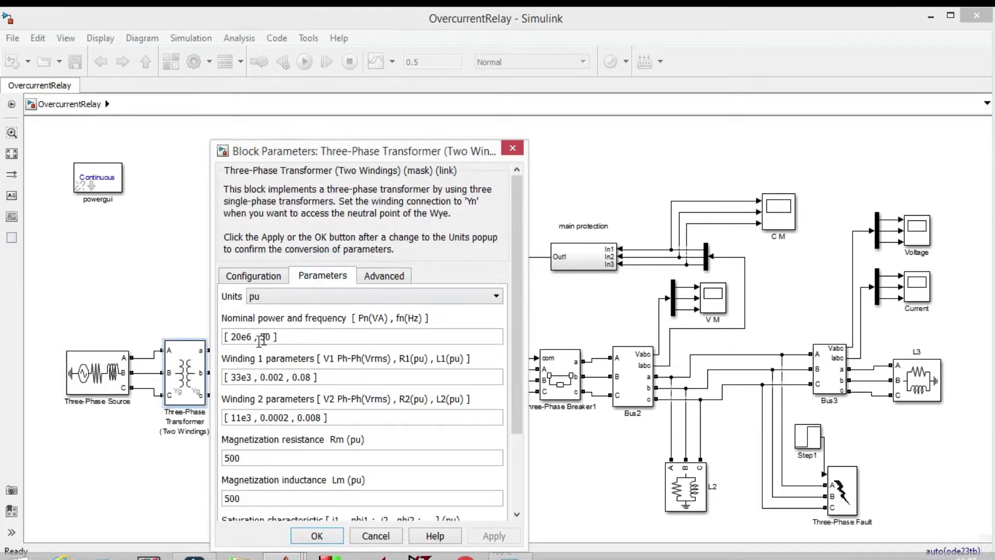
{"action": "triple_click", "coordinate": [248, 377]}
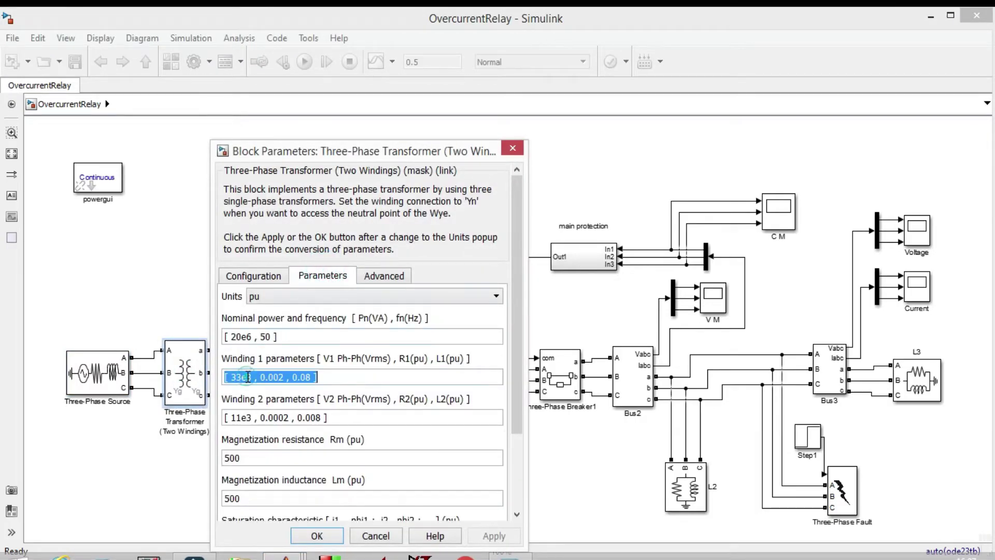
{"action": "left_click", "coordinate": [239, 418]}
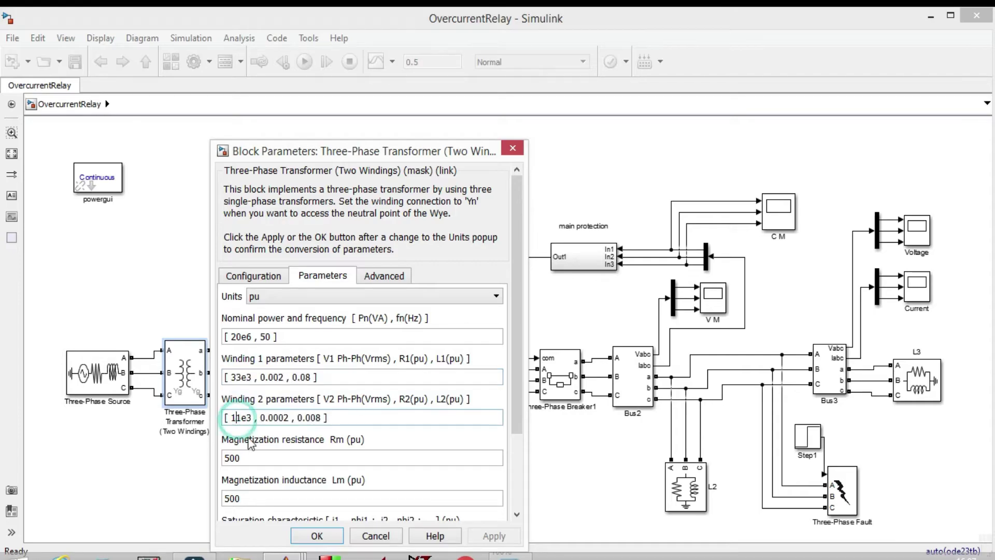
{"action": "triple_click", "coordinate": [251, 337]}
{"action": "left_click", "coordinate": [271, 338]}
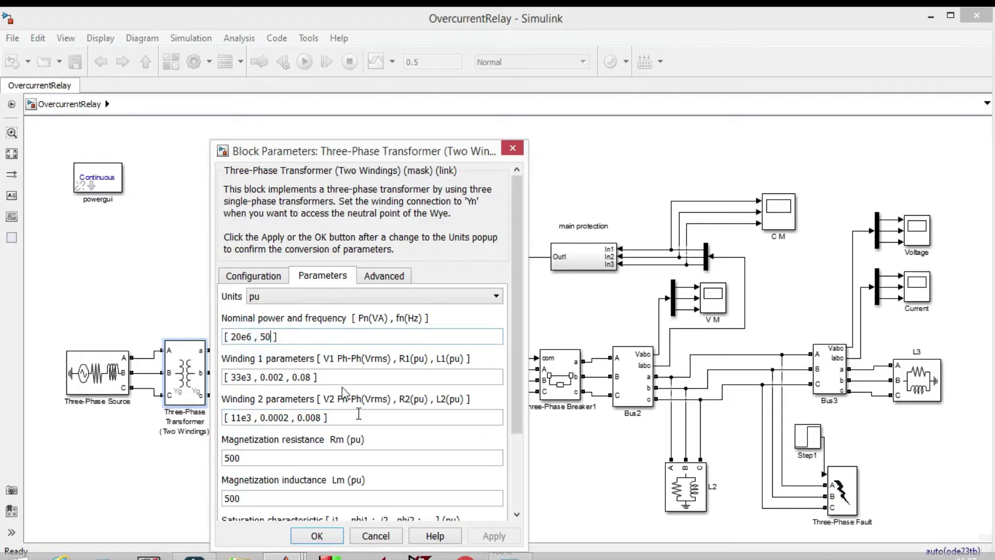
{"action": "left_click", "coordinate": [385, 539]}
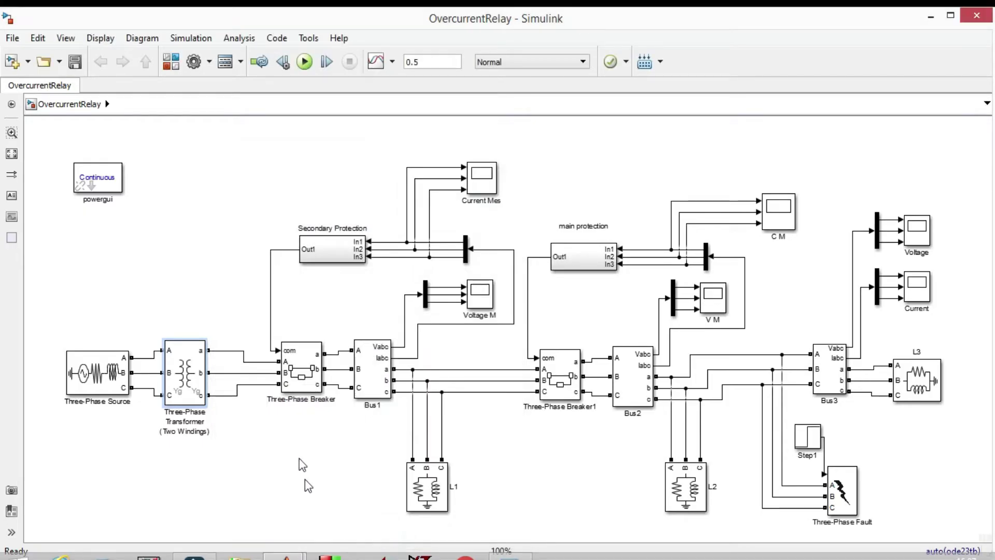
Inspect the breaker settings and Secondary Protection logic, then open the Bus1 measurement parameters.
{"action": "double_click", "coordinate": [303, 381]}
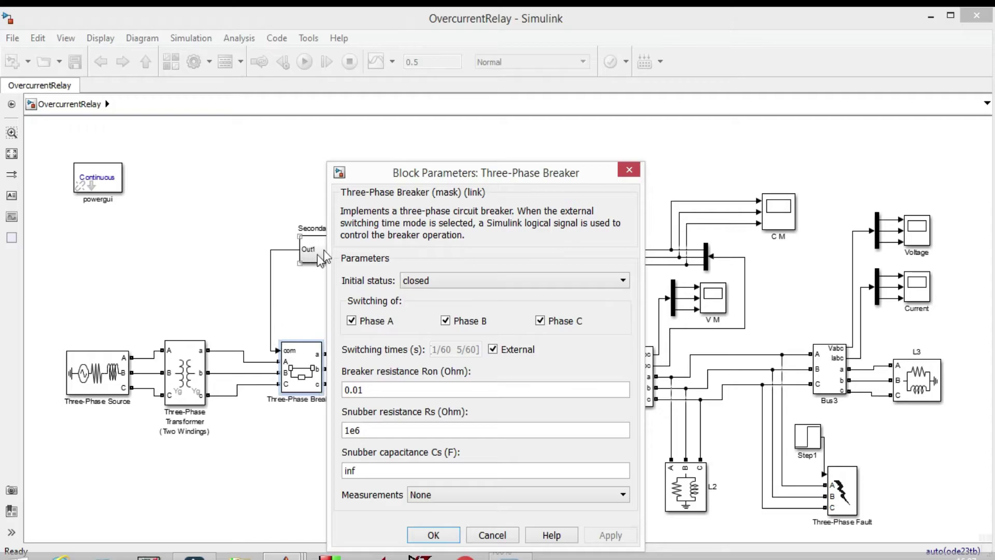
{"action": "left_click", "coordinate": [632, 171]}
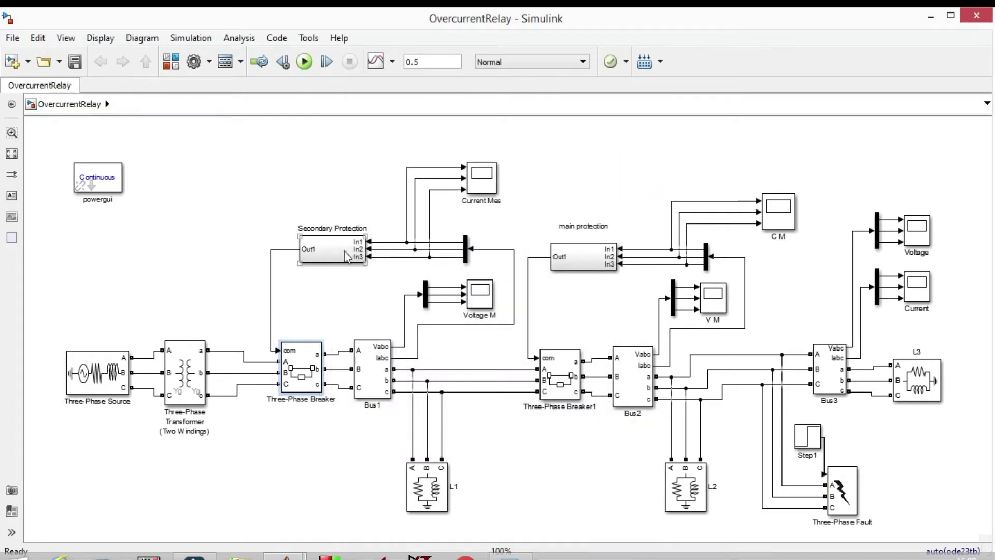
{"action": "double_click", "coordinate": [337, 245]}
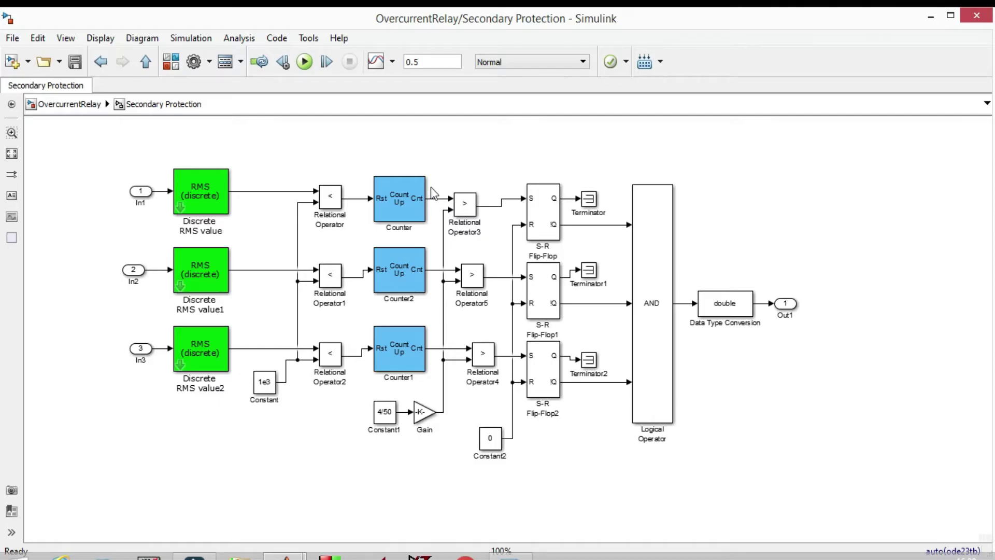
{"action": "left_click", "coordinate": [101, 61]}
{"action": "double_click", "coordinate": [376, 375]}
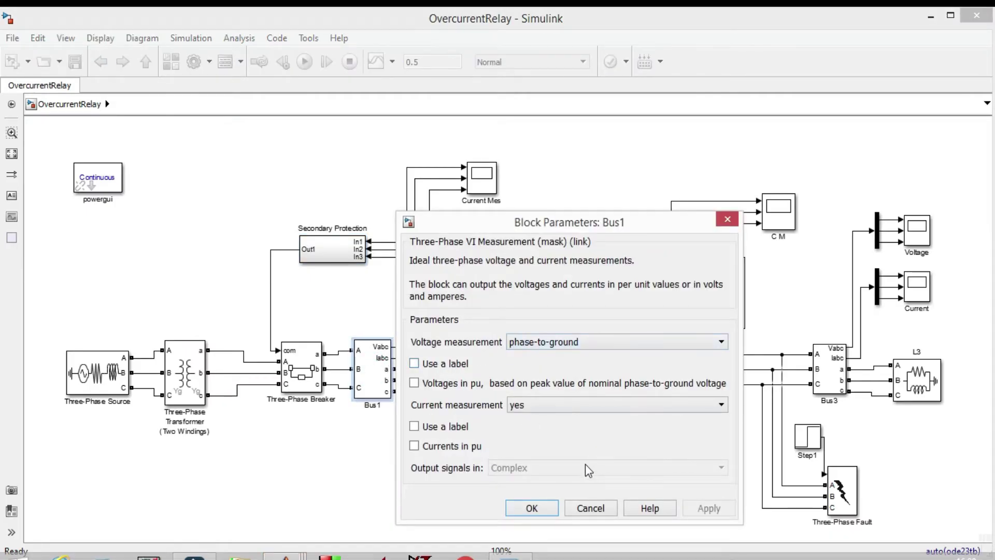
Close the Bus1 dialog unchanged and select loads L2, L3 and the Bus1 block.
{"action": "left_click", "coordinate": [601, 508]}
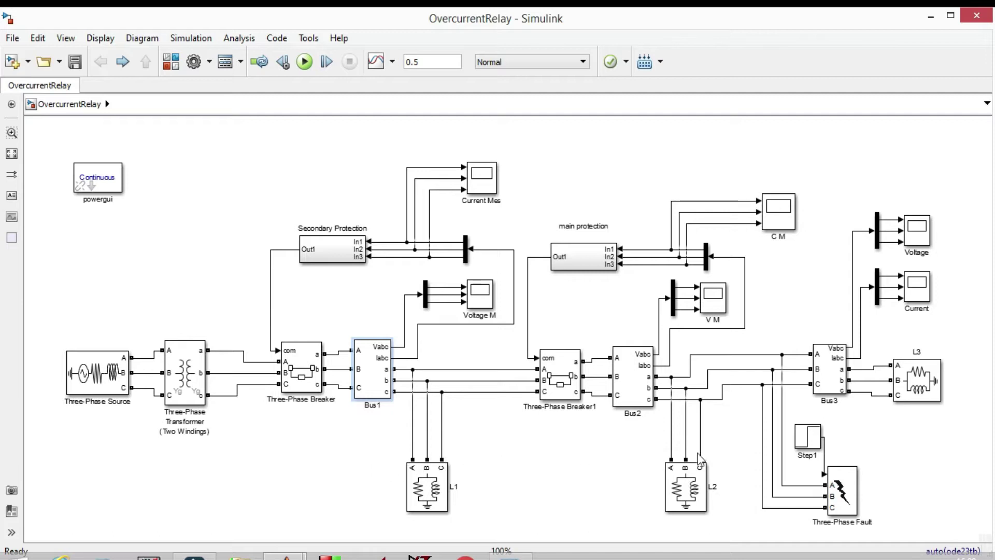
{"action": "left_click", "coordinate": [689, 497]}
{"action": "left_click", "coordinate": [927, 380]}
{"action": "left_click", "coordinate": [860, 404]}
{"action": "left_click", "coordinate": [365, 366]}
Check load L1's 5.2e6 W active and 2.5e6 var inductive power, closing it unchanged.
{"action": "left_click", "coordinate": [431, 488]}
{"action": "double_click", "coordinate": [430, 489]}
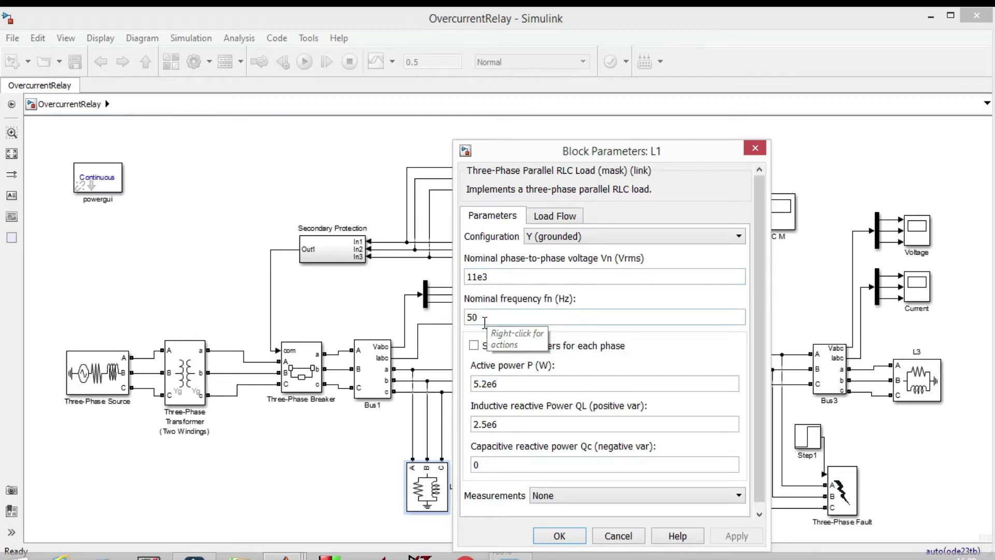
{"action": "double_click", "coordinate": [503, 384]}
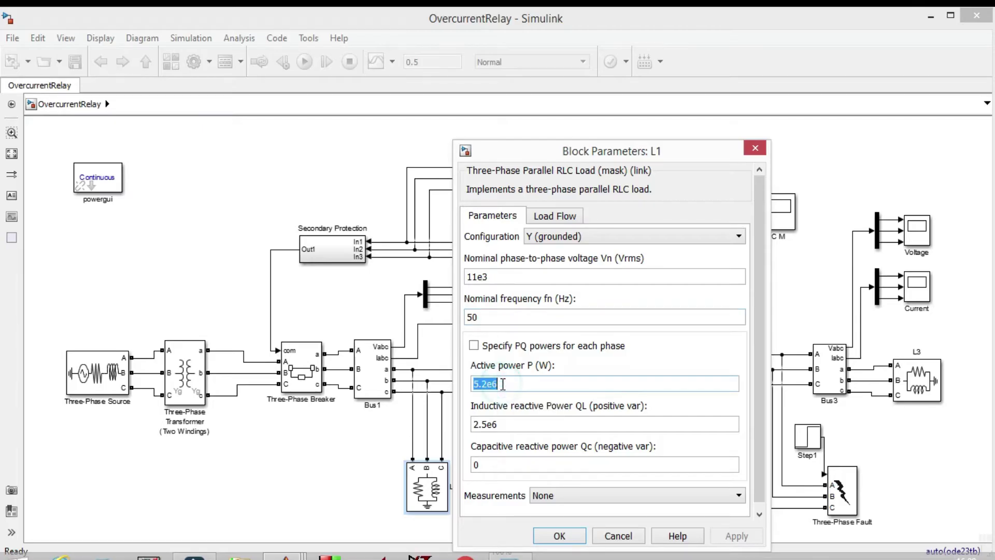
{"action": "double_click", "coordinate": [503, 423]}
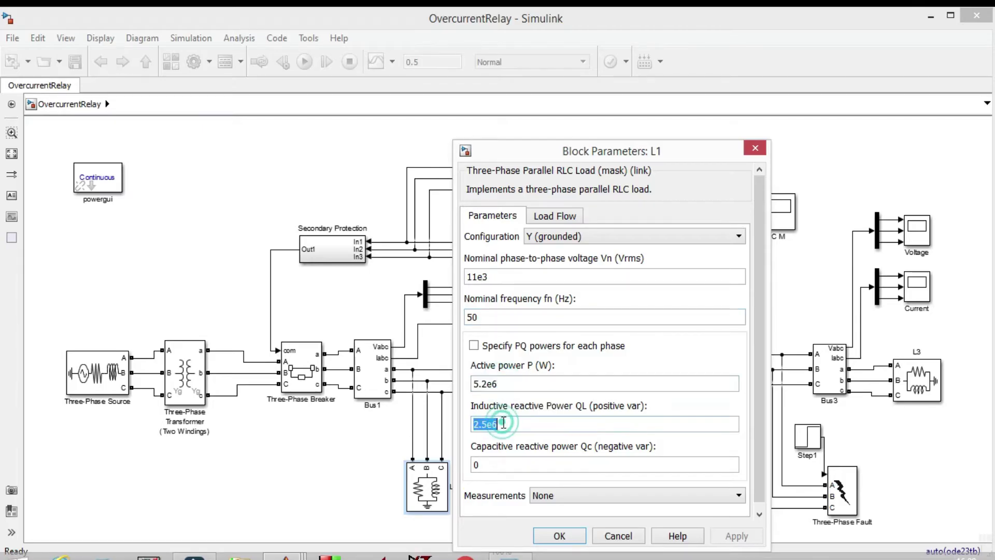
{"action": "left_click", "coordinate": [619, 535]}
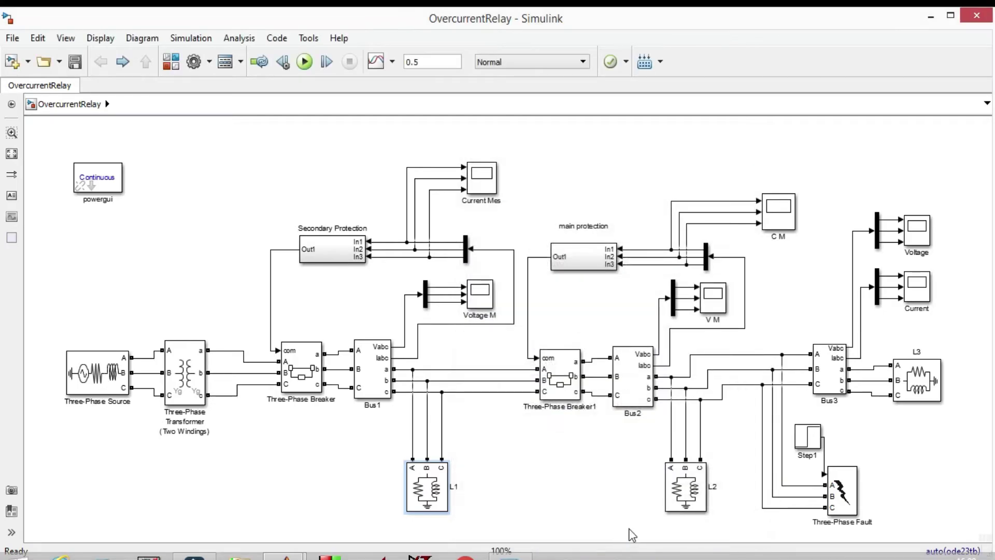
Check load L2's 2.5e6 W and 0.5e6 var powers unchanged, then open load L3's parameters.
{"action": "left_click", "coordinate": [690, 483]}
{"action": "double_click", "coordinate": [689, 483]}
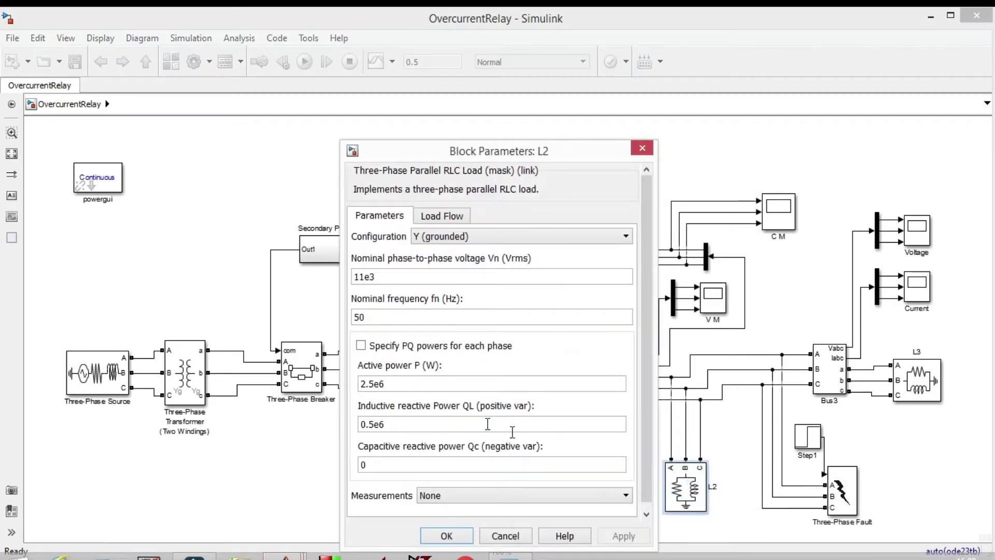
{"action": "double_click", "coordinate": [407, 382]}
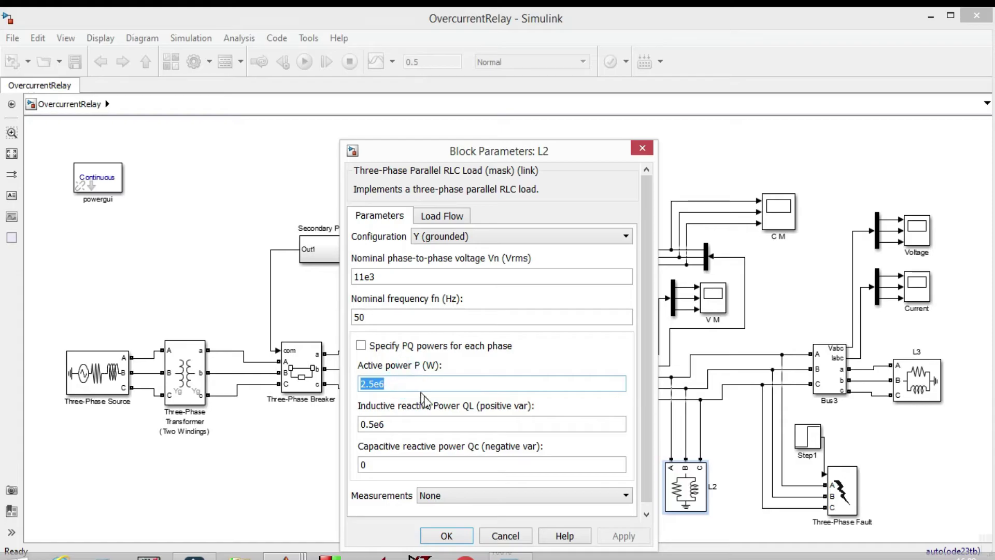
{"action": "double_click", "coordinate": [434, 420]}
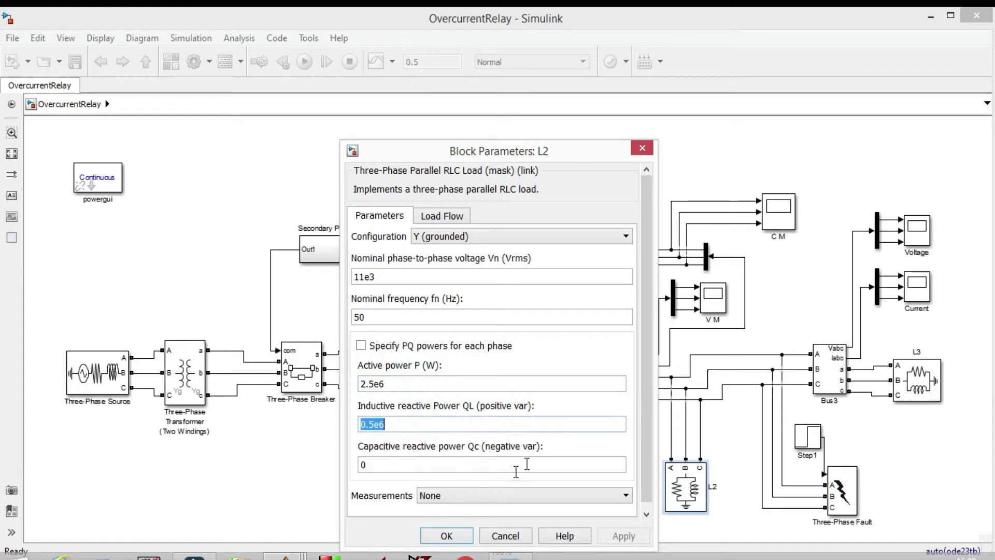
{"action": "left_click", "coordinate": [505, 535]}
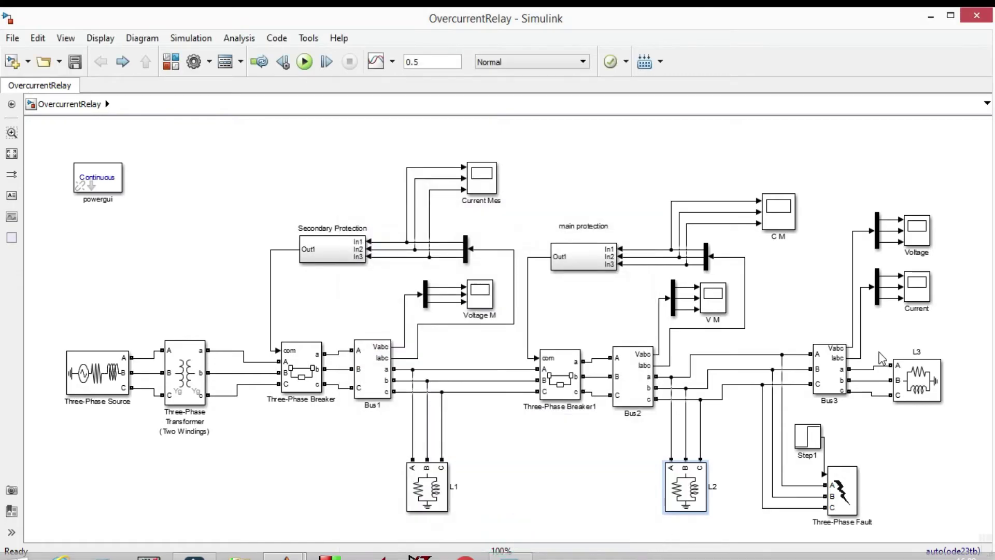
{"action": "double_click", "coordinate": [909, 386]}
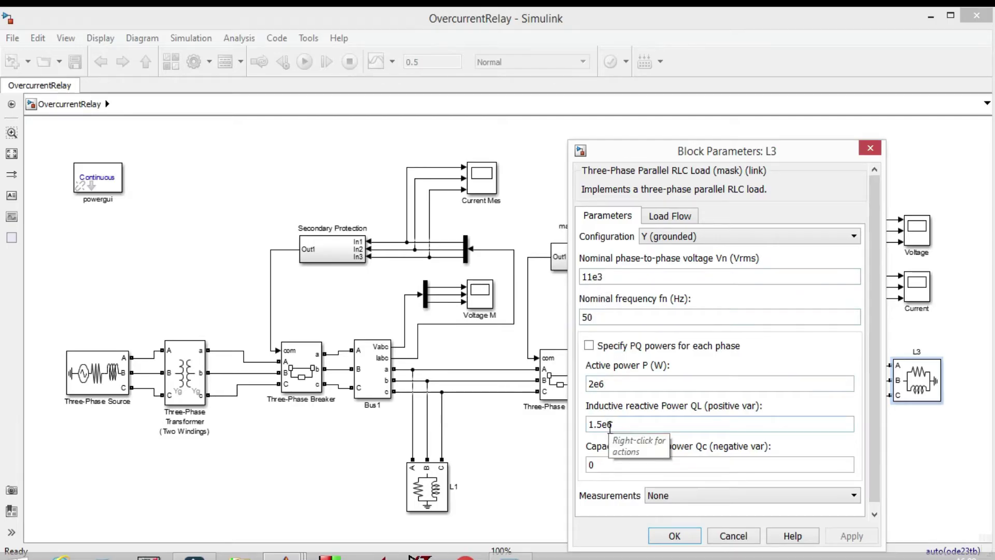
{"action": "left_click", "coordinate": [735, 539]}
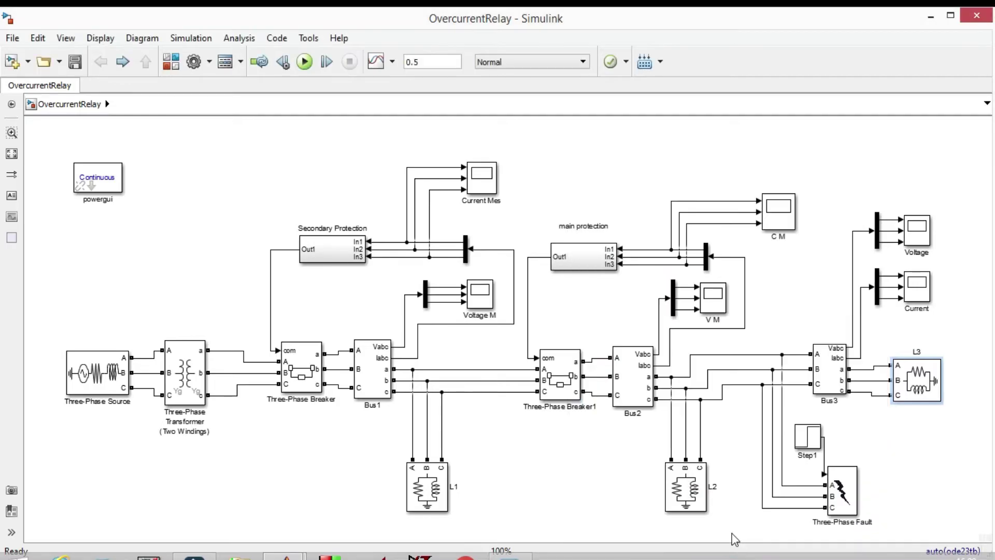
{"action": "left_click", "coordinate": [562, 371]}
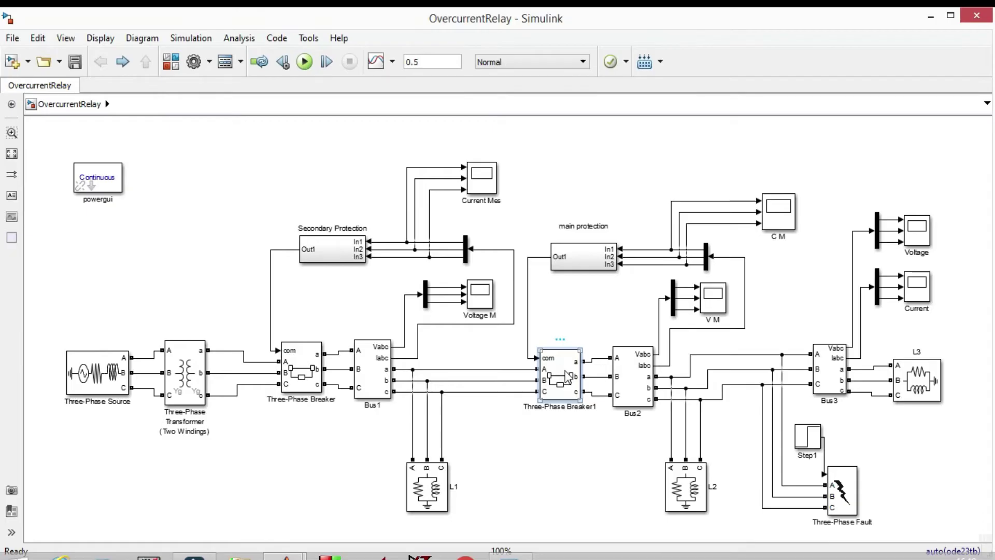
{"action": "double_click", "coordinate": [567, 377]}
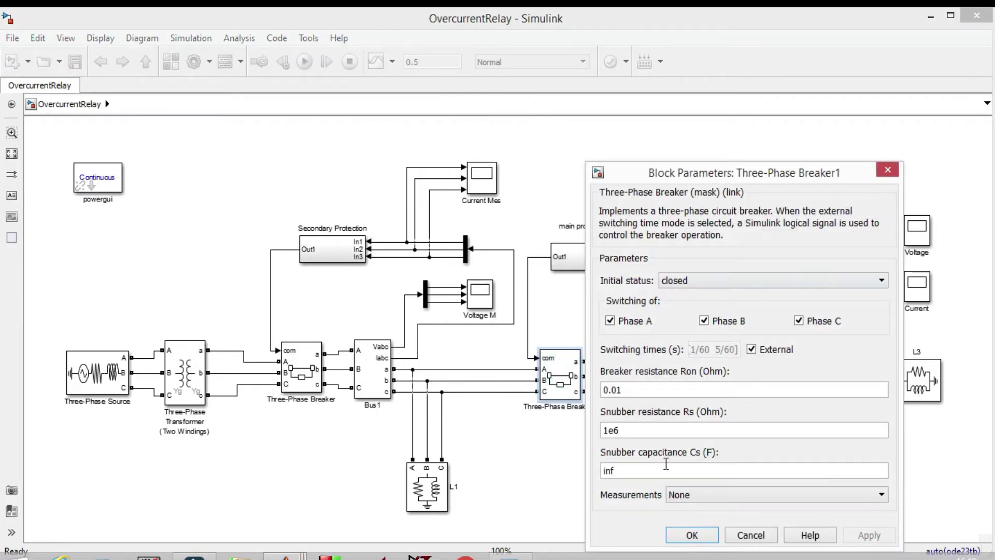
{"action": "left_click", "coordinate": [887, 170]}
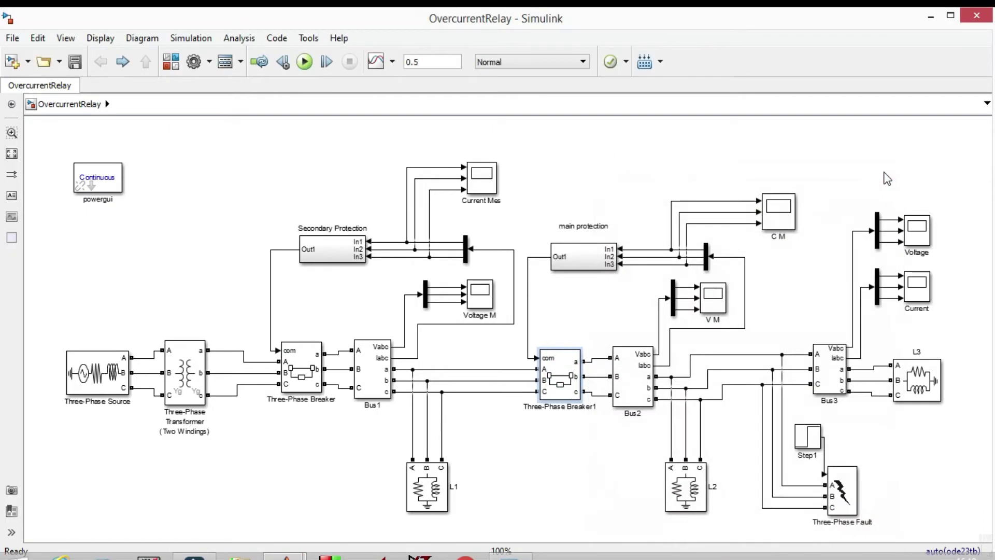
{"action": "double_click", "coordinate": [587, 253]}
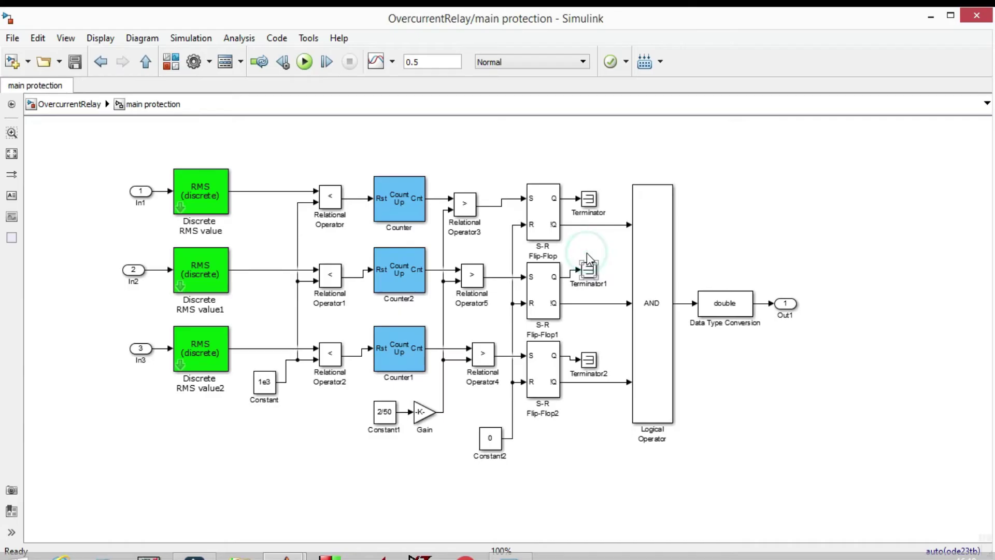
{"action": "left_click", "coordinate": [100, 61]}
{"action": "left_click", "coordinate": [346, 242]}
{"action": "double_click", "coordinate": [345, 250]}
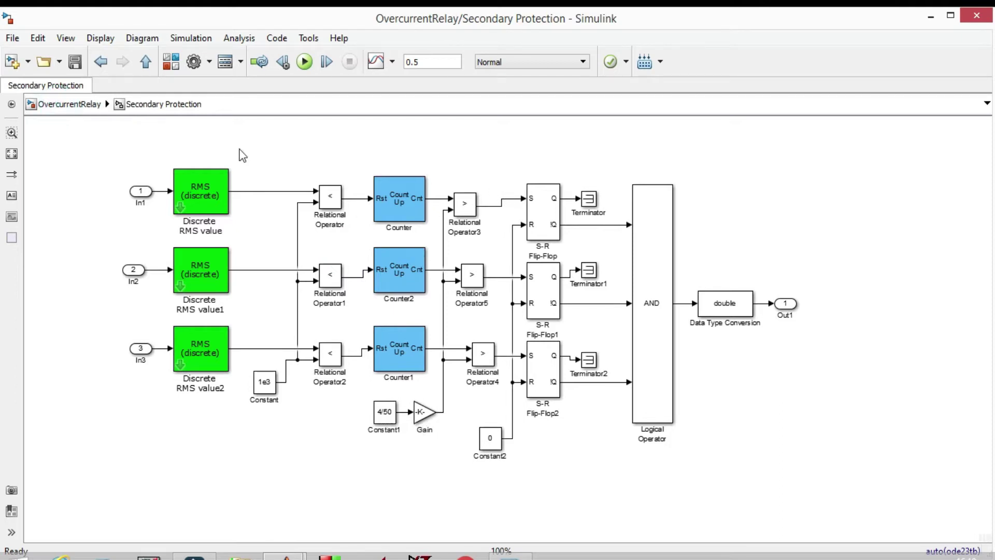
{"action": "left_click", "coordinate": [101, 61]}
{"action": "double_click", "coordinate": [587, 254]}
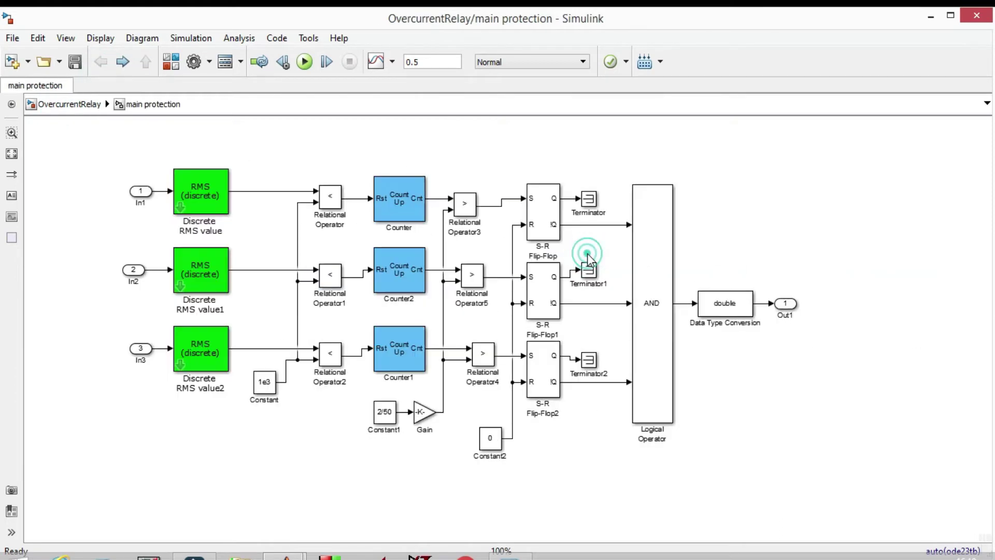
{"action": "left_click", "coordinate": [381, 412]}
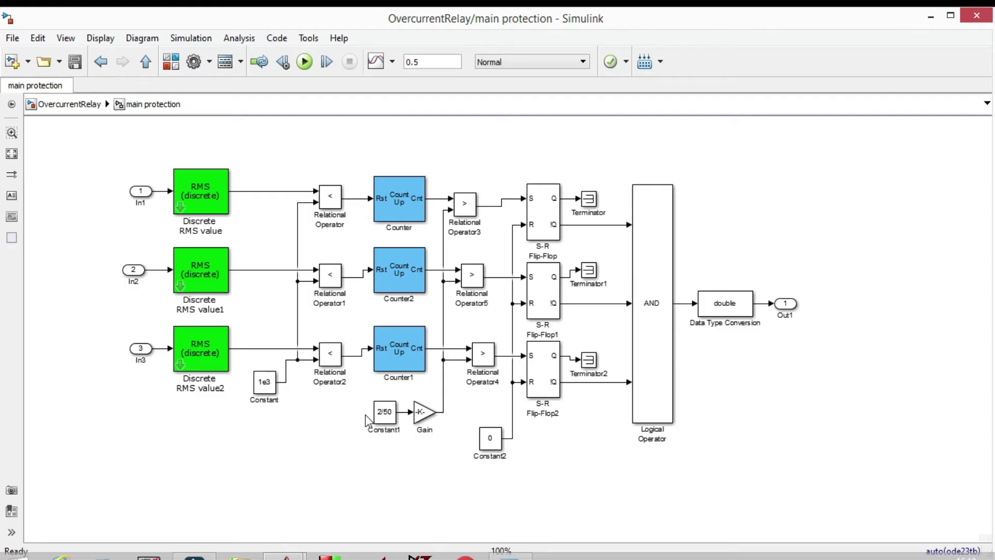
{"action": "left_click", "coordinate": [390, 419]}
{"action": "left_click", "coordinate": [386, 422]}
{"action": "left_click", "coordinate": [373, 447]}
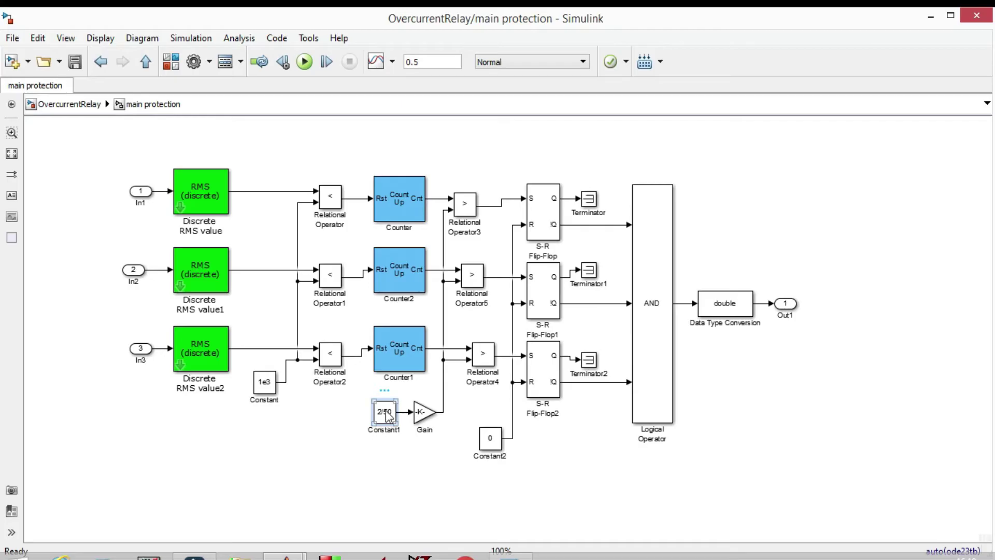
{"action": "left_click", "coordinate": [150, 192]}
{"action": "left_click", "coordinate": [100, 61]}
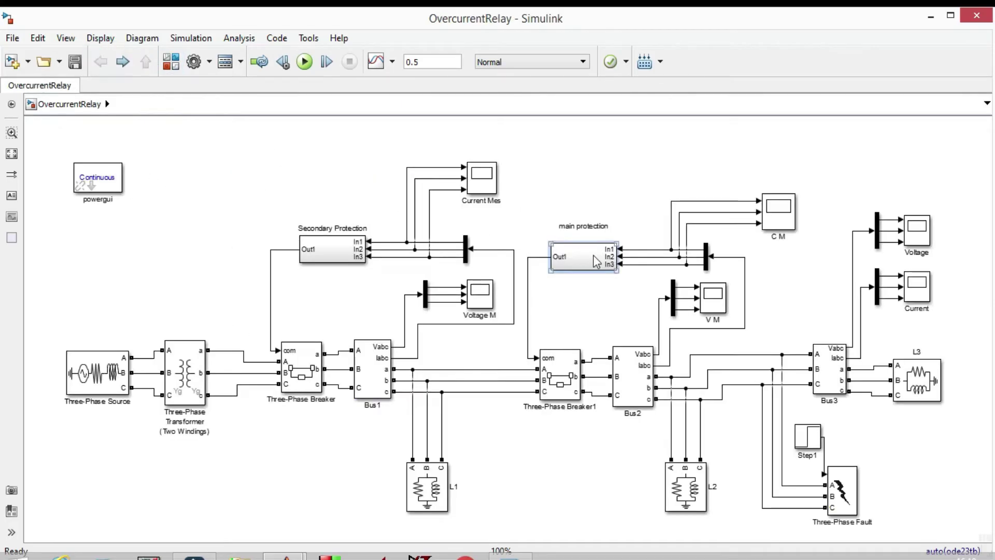
{"action": "left_click", "coordinate": [547, 366]}
{"action": "left_click", "coordinate": [609, 331]}
{"action": "left_click", "coordinate": [331, 248]}
{"action": "double_click", "coordinate": [337, 244]}
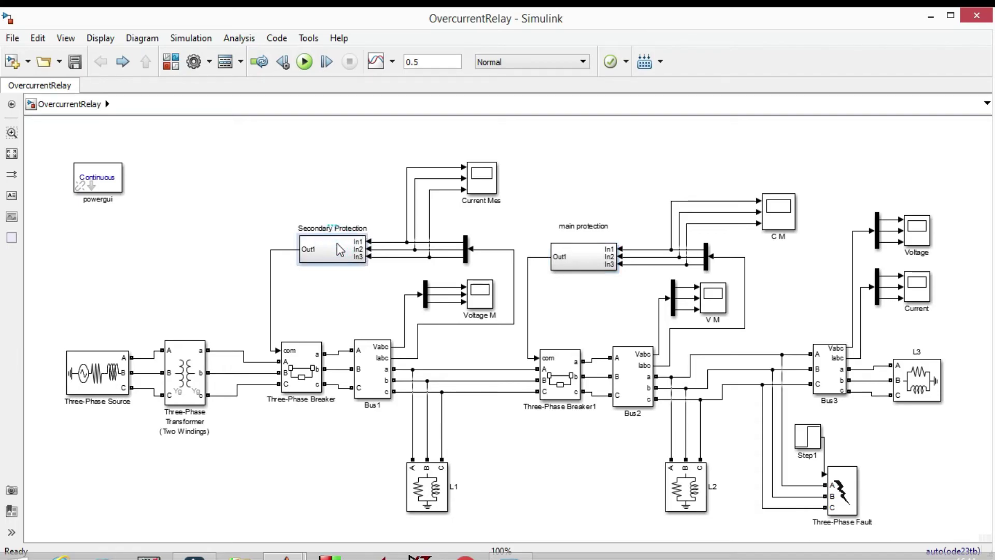
{"action": "left_click", "coordinate": [393, 423]}
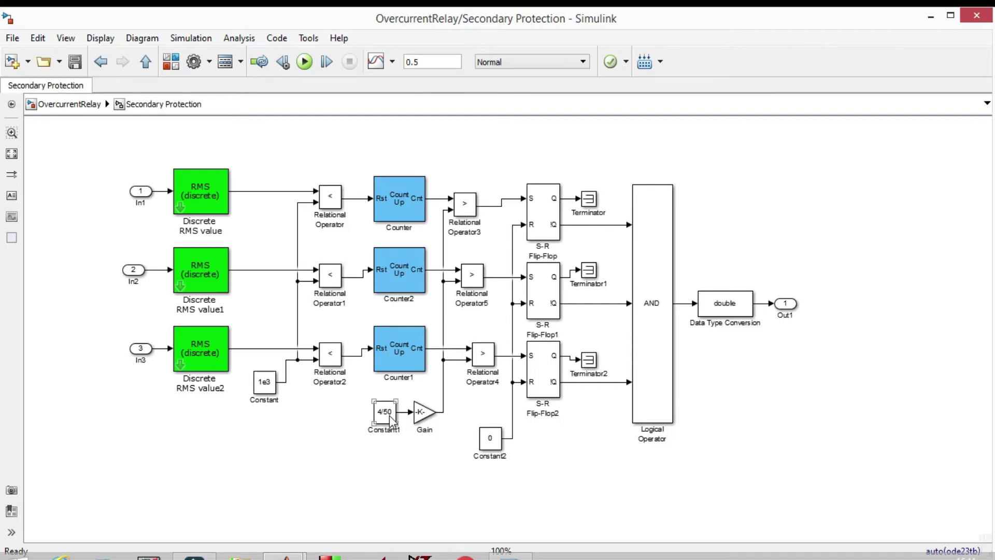
{"action": "left_click", "coordinate": [100, 61]}
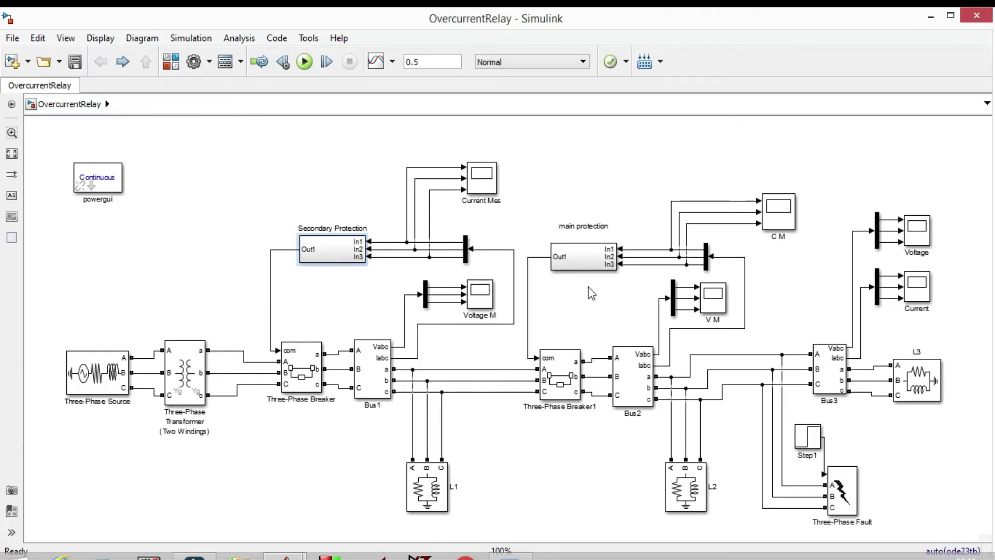
{"action": "left_click", "coordinate": [842, 488]}
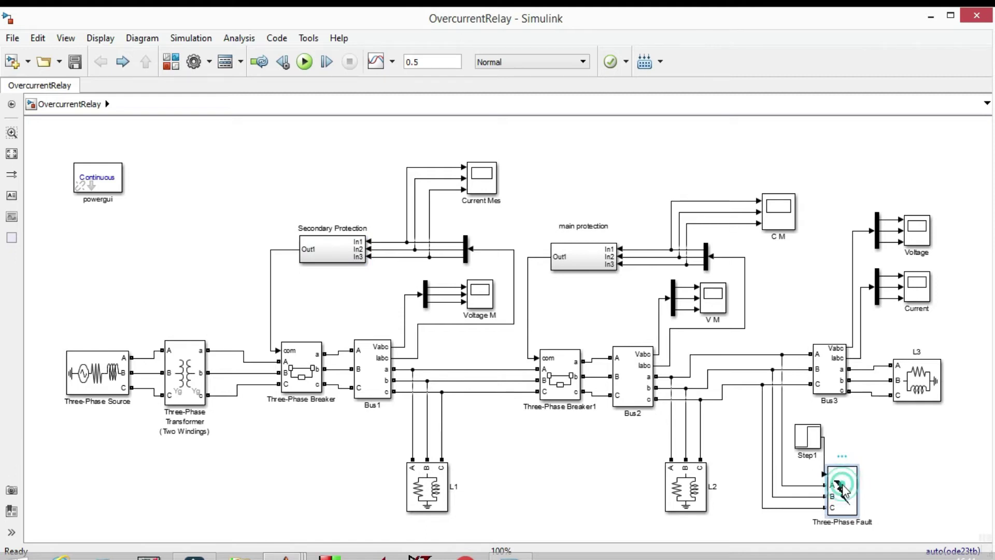
{"action": "double_click", "coordinate": [842, 488]}
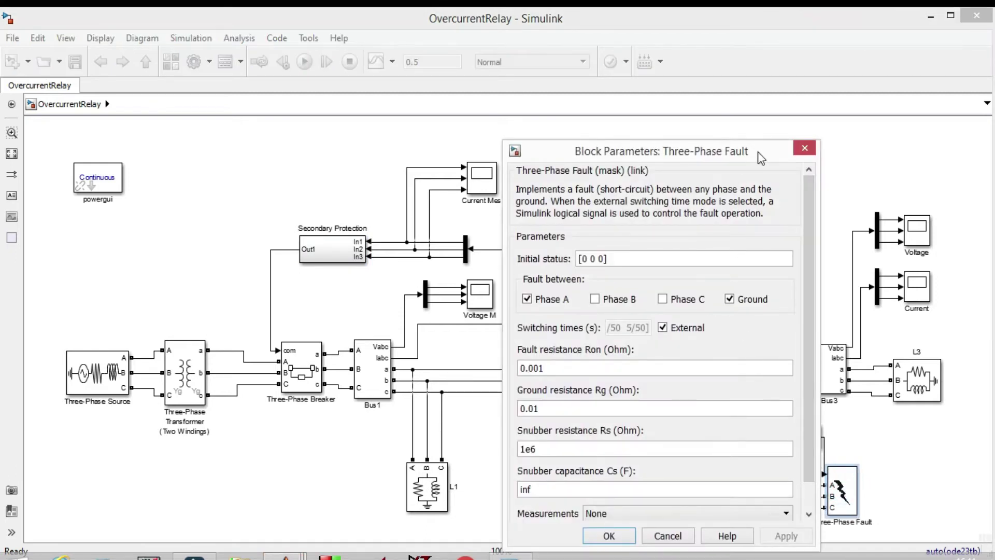
{"action": "left_click_drag", "start_coordinate": [758, 151], "coordinate": [667, 132]}
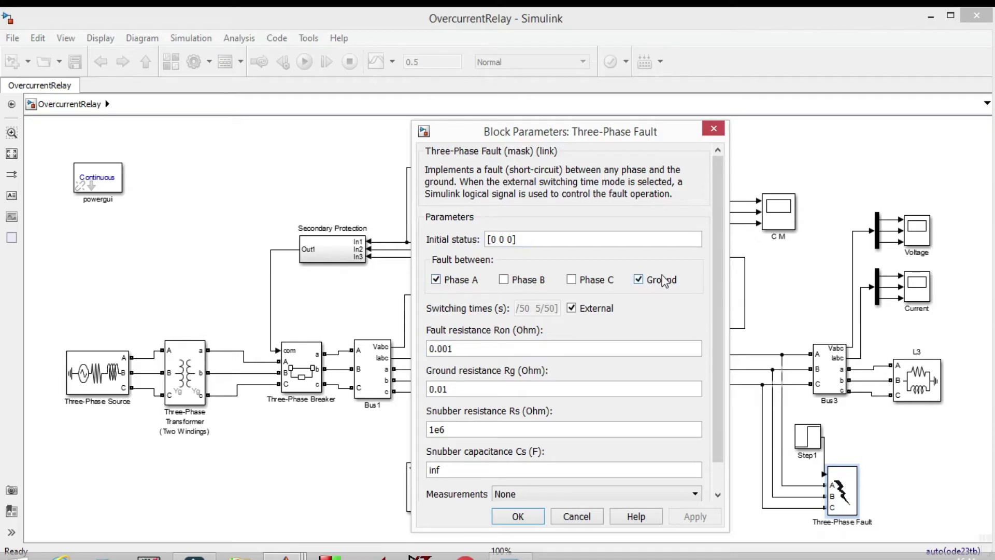
{"action": "left_click", "coordinate": [577, 516]}
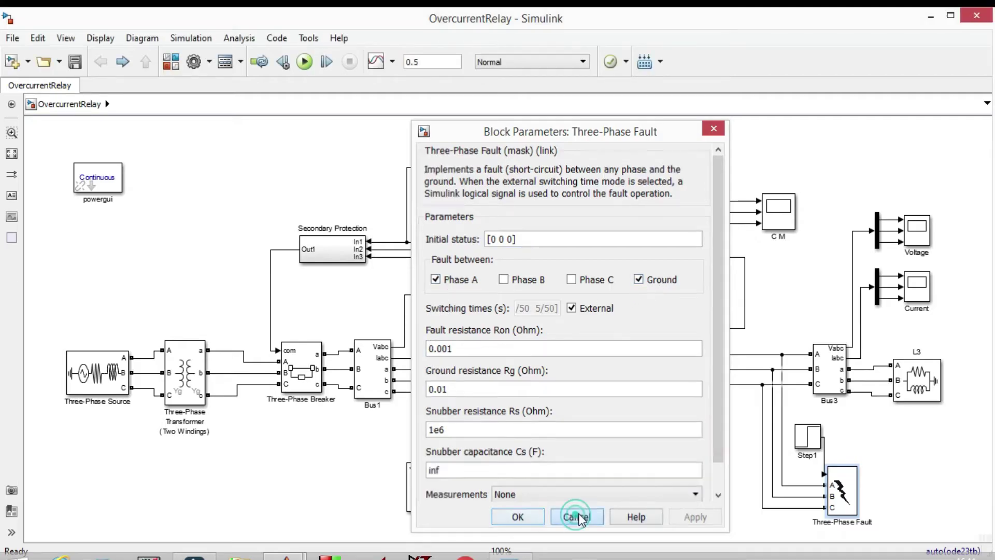
{"action": "double_click", "coordinate": [808, 437]}
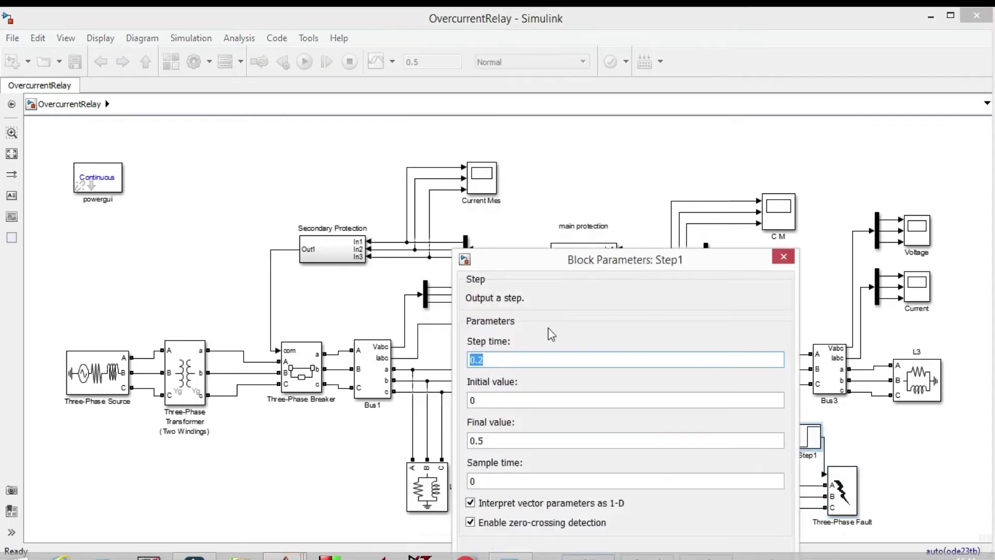
{"action": "left_click_drag", "start_coordinate": [475, 360], "coordinate": [459, 359]}
Close Step1, run the simulation and view the C M current waveforms.
{"action": "left_click", "coordinate": [783, 256]}
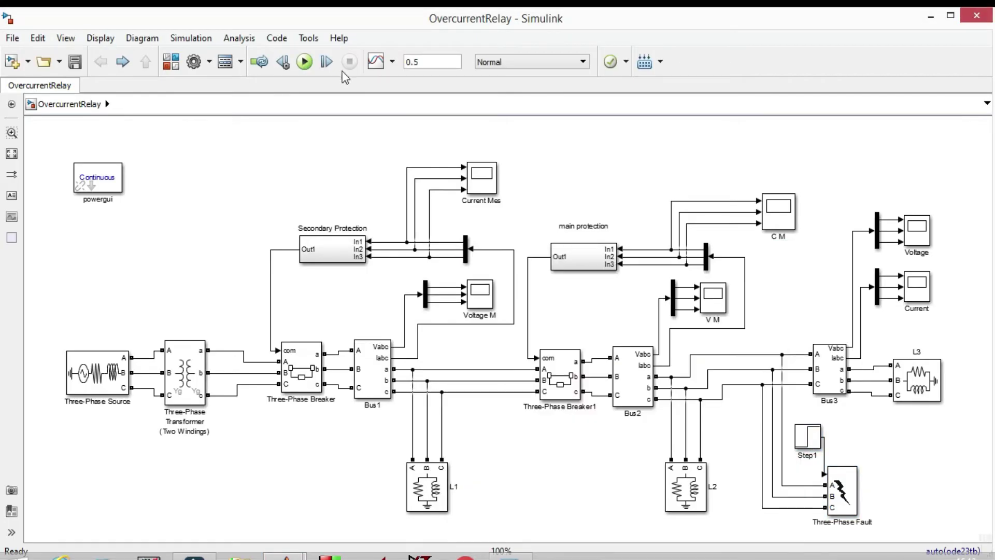
{"action": "left_click", "coordinate": [304, 62]}
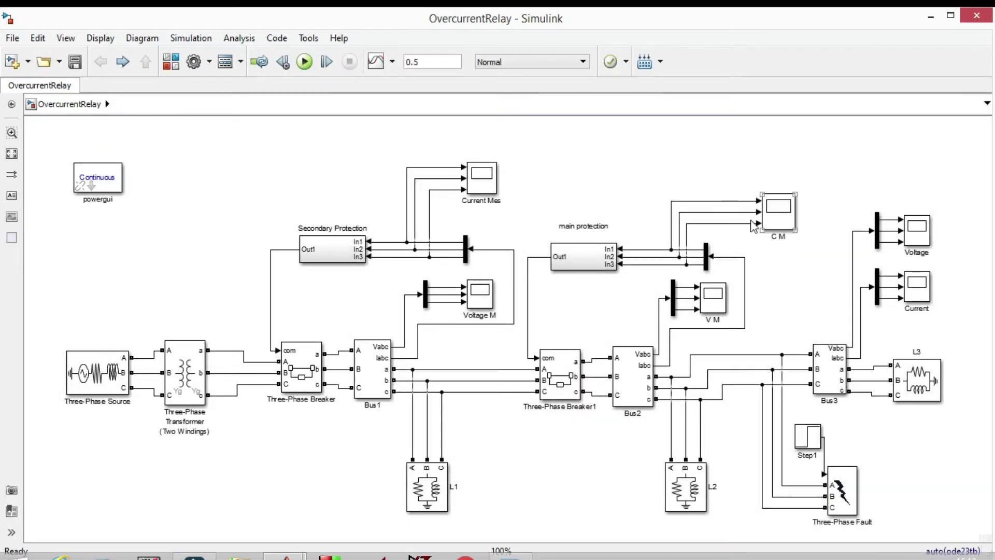
{"action": "left_click", "coordinate": [793, 205]}
{"action": "double_click", "coordinate": [777, 208]}
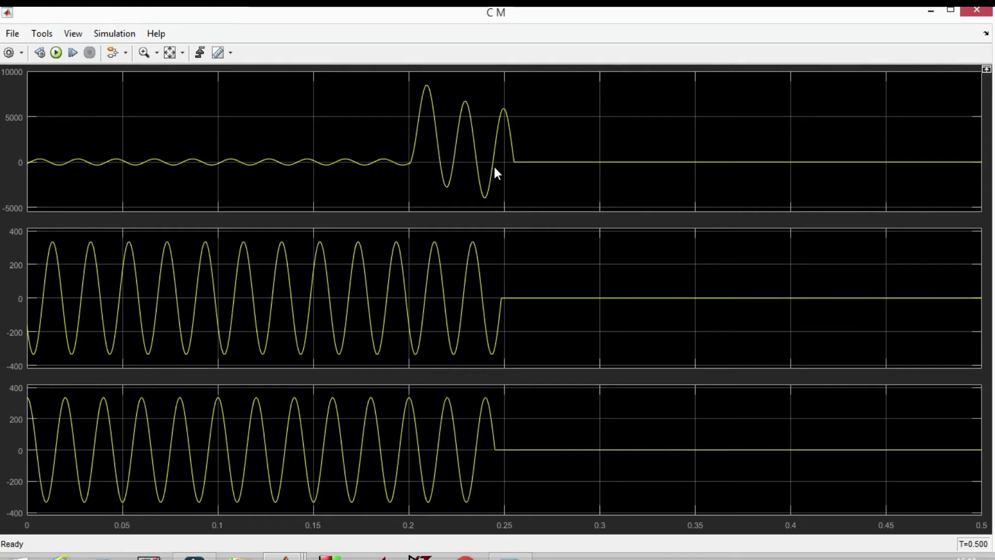
{"action": "left_click", "coordinate": [977, 11]}
Zoom the V M voltage waveforms around 0.22 s, then rescale them to the full 0–0.5 s range.
{"action": "double_click", "coordinate": [716, 301]}
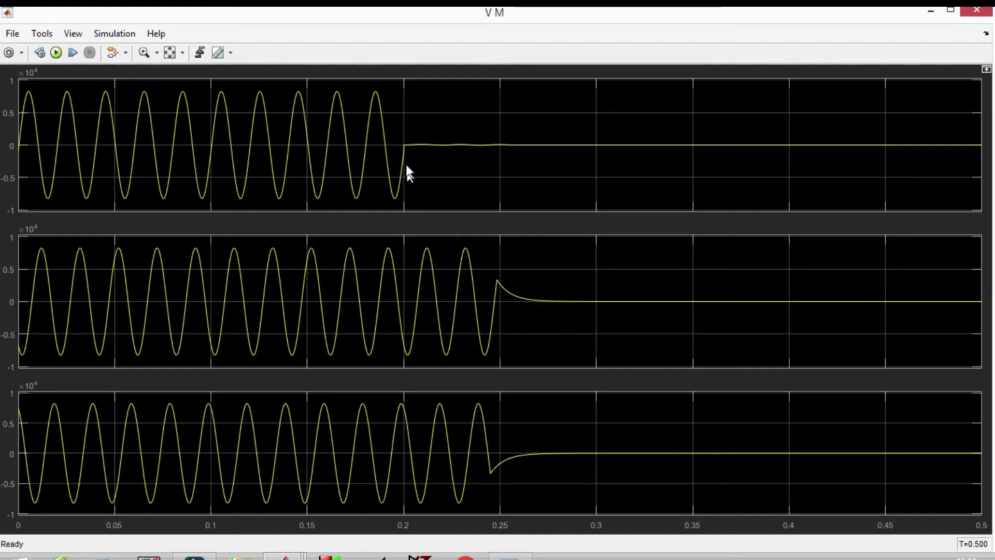
{"action": "left_click", "coordinate": [143, 51]}
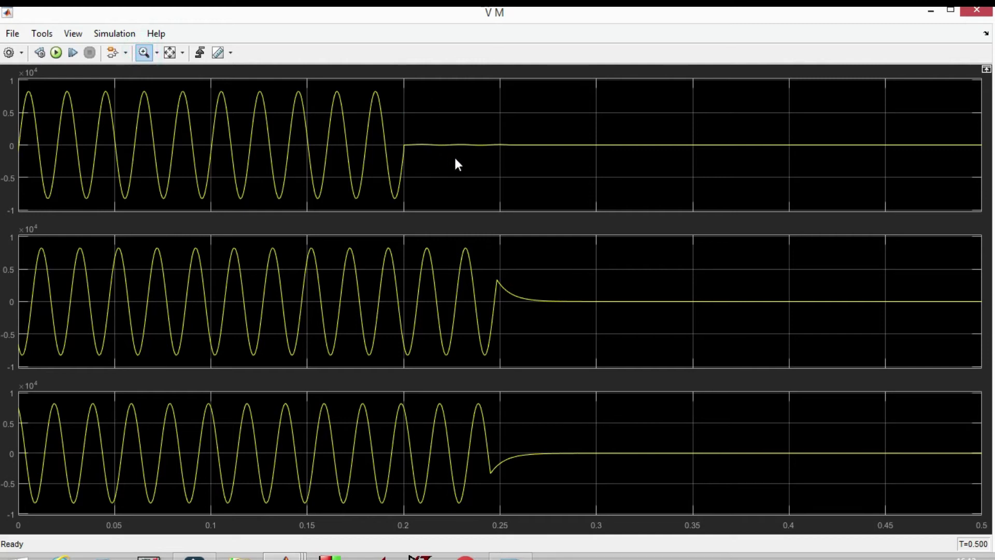
{"action": "left_click_drag", "start_coordinate": [463, 163], "coordinate": [455, 155]}
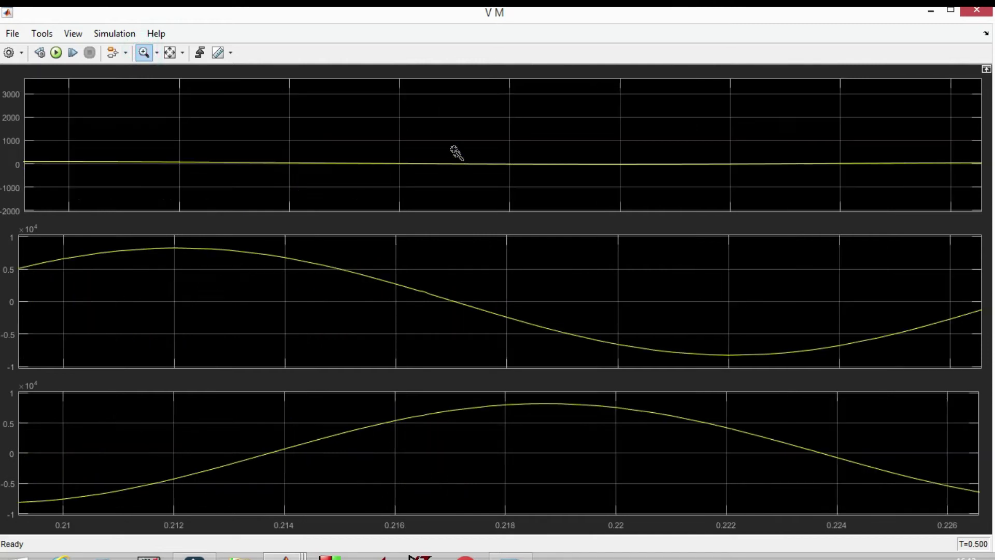
{"action": "left_click", "coordinate": [413, 153]}
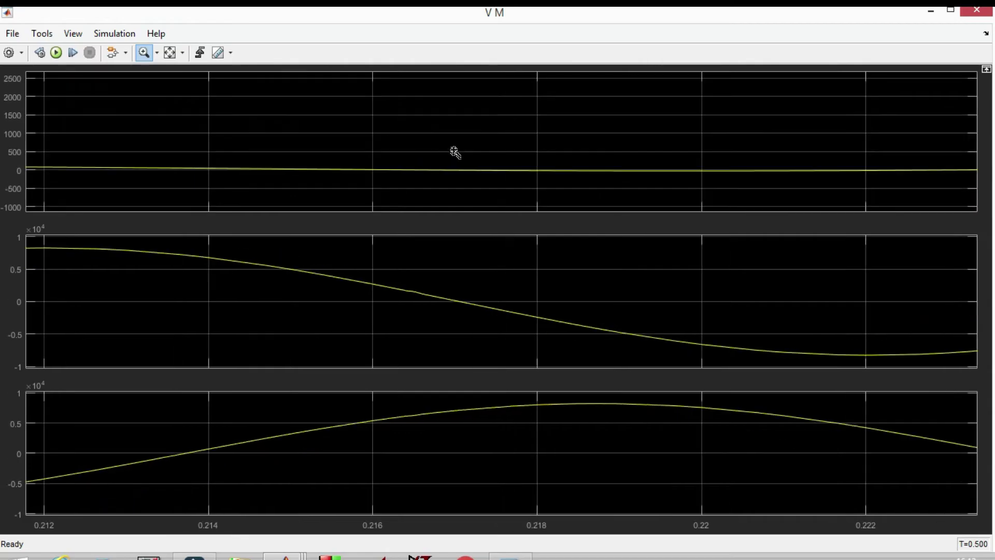
{"action": "left_click", "coordinate": [170, 53]}
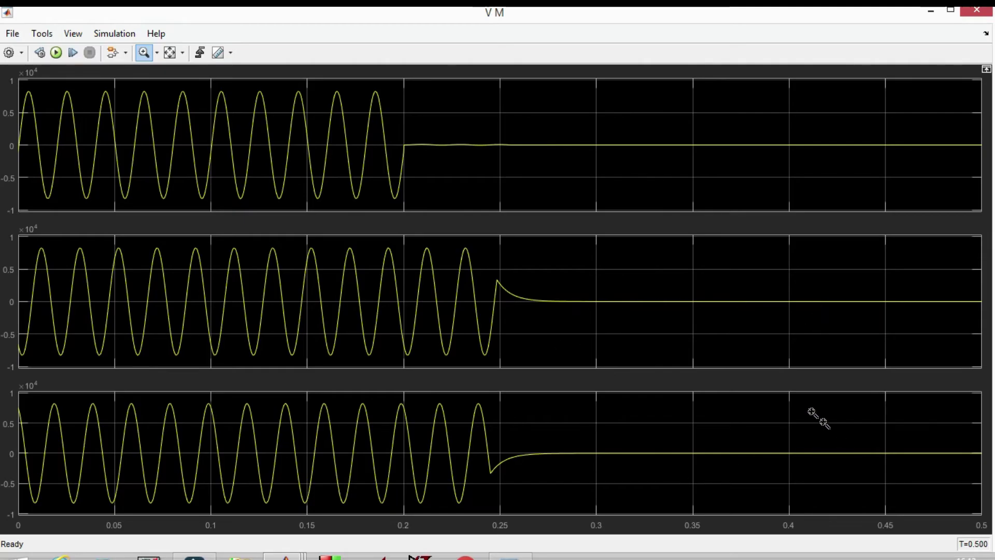
{"action": "left_click", "coordinate": [143, 52]}
{"action": "left_click", "coordinate": [988, 12]}
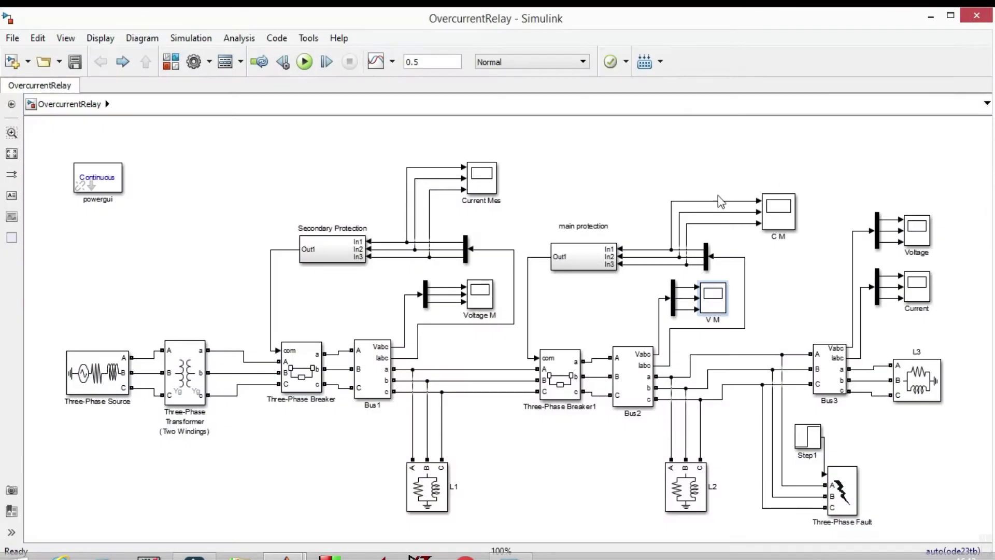
{"action": "double_click", "coordinate": [480, 182]}
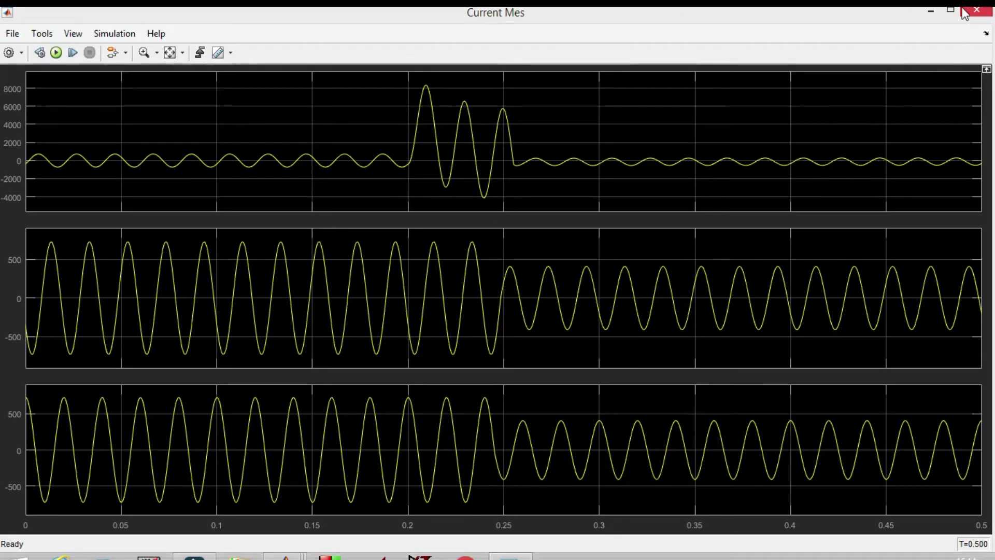
{"action": "left_click", "coordinate": [932, 11]}
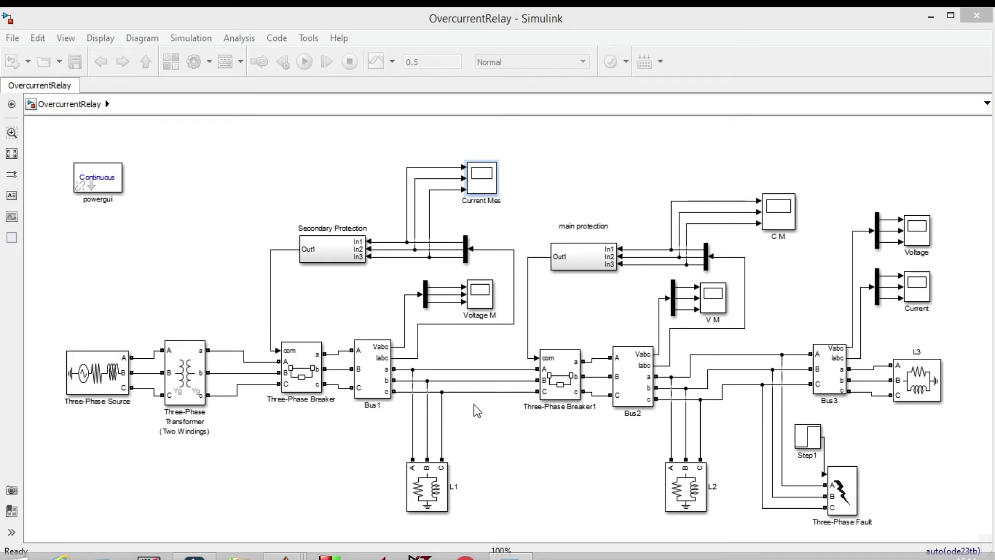
{"action": "mouse_move", "coordinate": [282, 555]}
{"action": "left_click", "coordinate": [442, 492]}
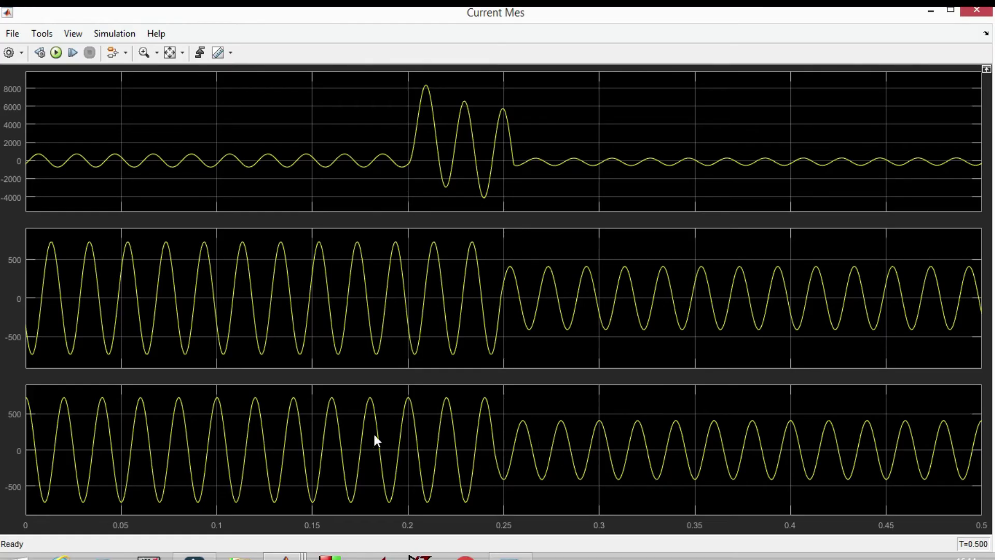
{"action": "left_click", "coordinate": [976, 9]}
{"action": "double_click", "coordinate": [493, 294]}
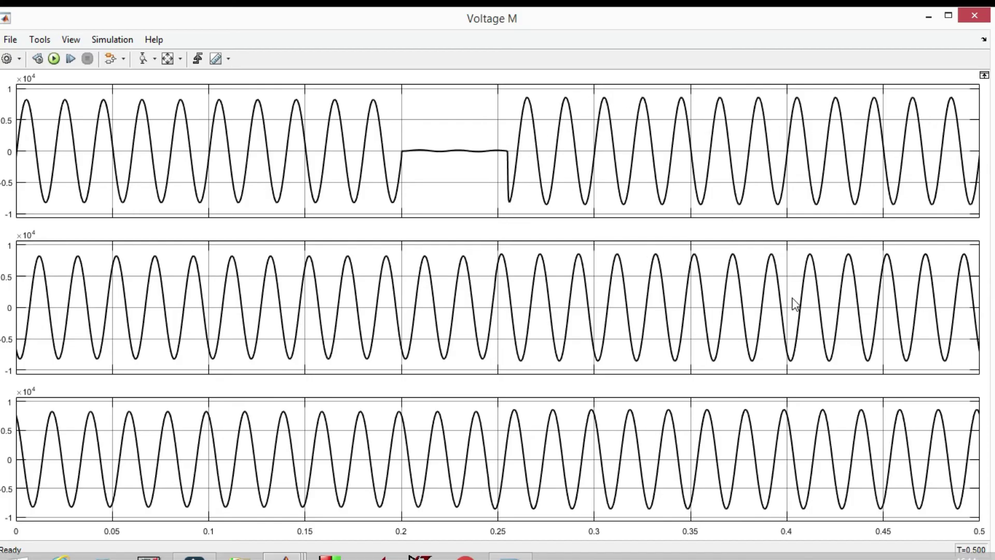
{"action": "left_click", "coordinate": [974, 15]}
{"action": "left_click", "coordinate": [559, 259]}
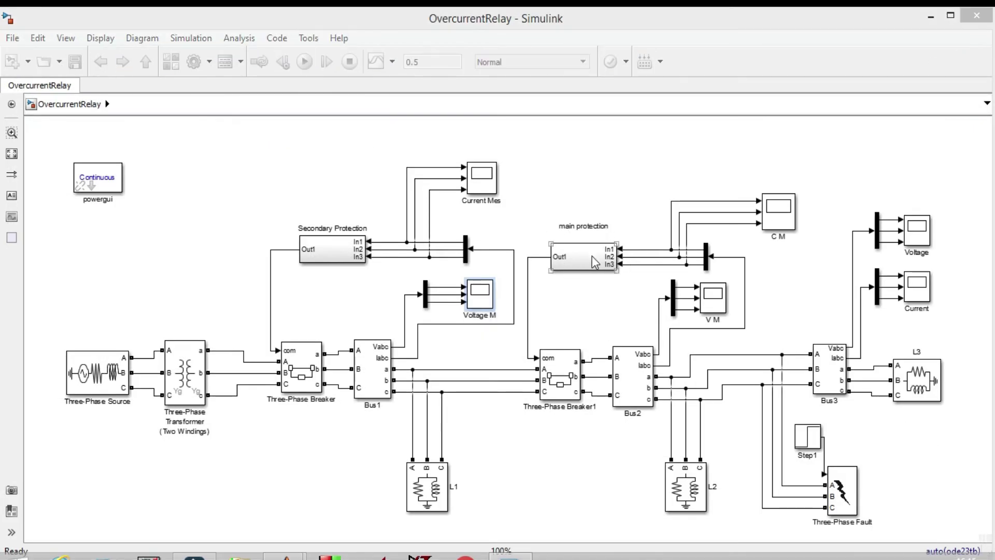
Copy Step1 beside Three-Phase Breaker1 as Step2 with step time 1.
{"action": "left_click", "coordinate": [552, 326]}
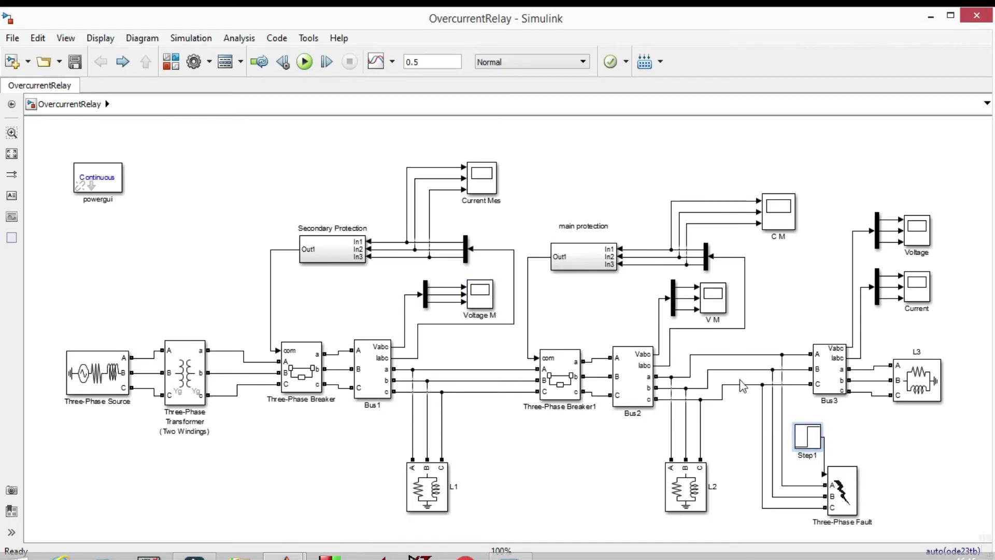
{"action": "left_click_drag", "start_coordinate": [810, 442], "coordinate": [537, 358]}
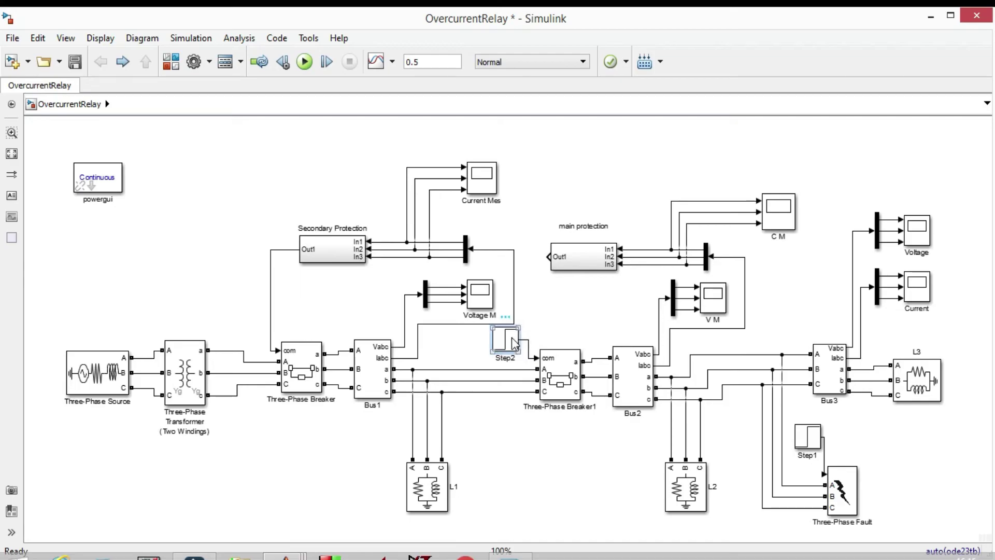
{"action": "double_click", "coordinate": [506, 340]}
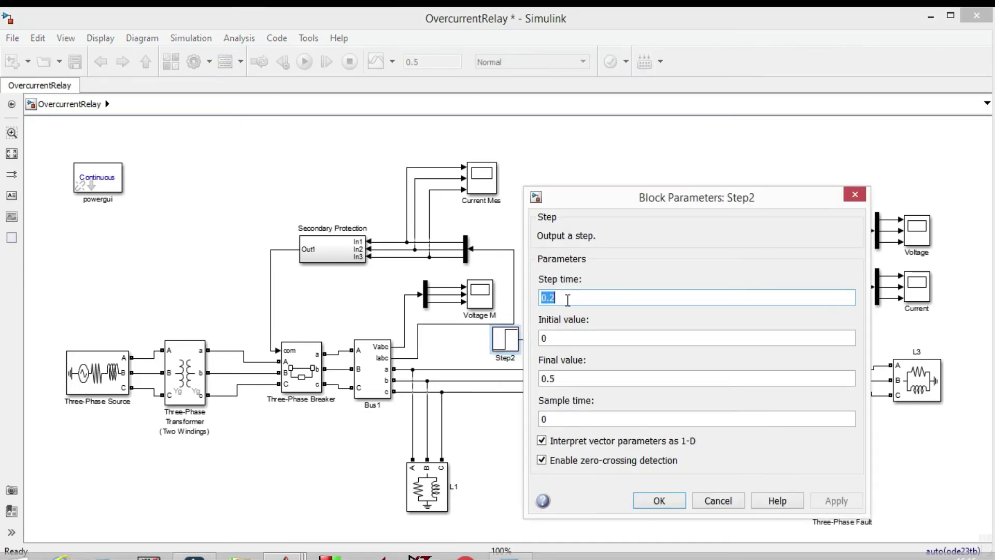
{"action": "type", "text": "1"}
{"action": "key", "text": "Tab"}
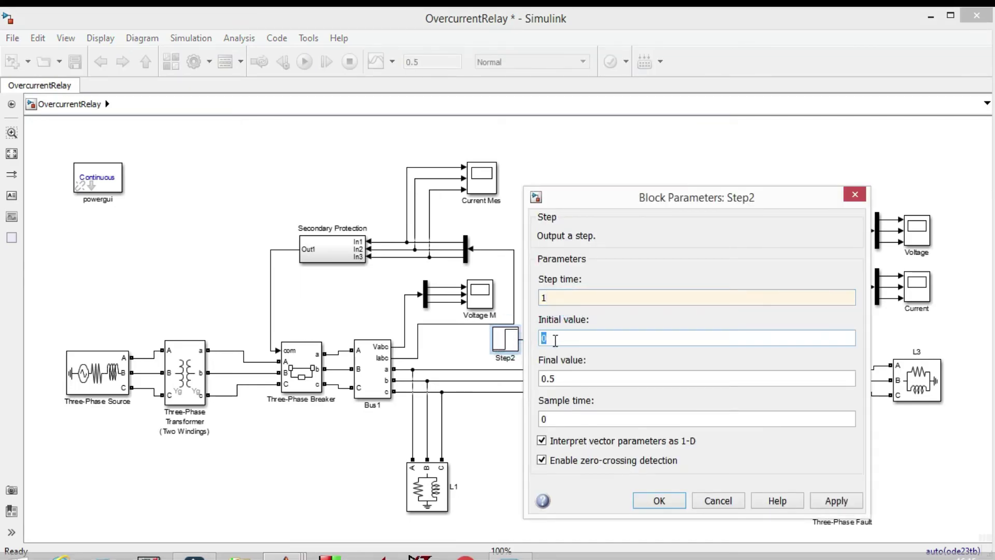
{"action": "left_click", "coordinate": [659, 499]}
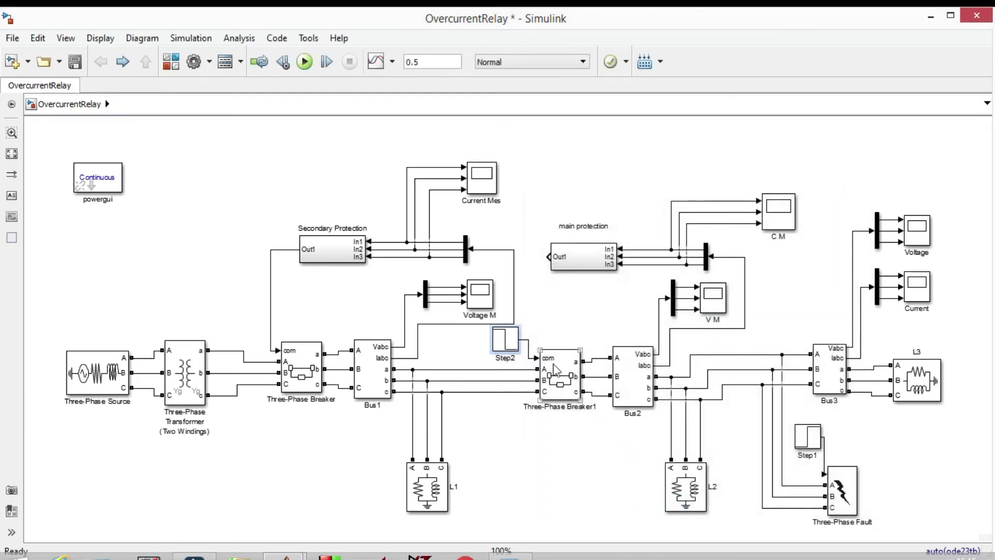
Align Step2 with Breaker1's com input and run the simulation.
{"action": "left_click_drag", "start_coordinate": [513, 342], "coordinate": [513, 345]}
{"action": "left_click", "coordinate": [513, 422]}
{"action": "left_click", "coordinate": [304, 61]}
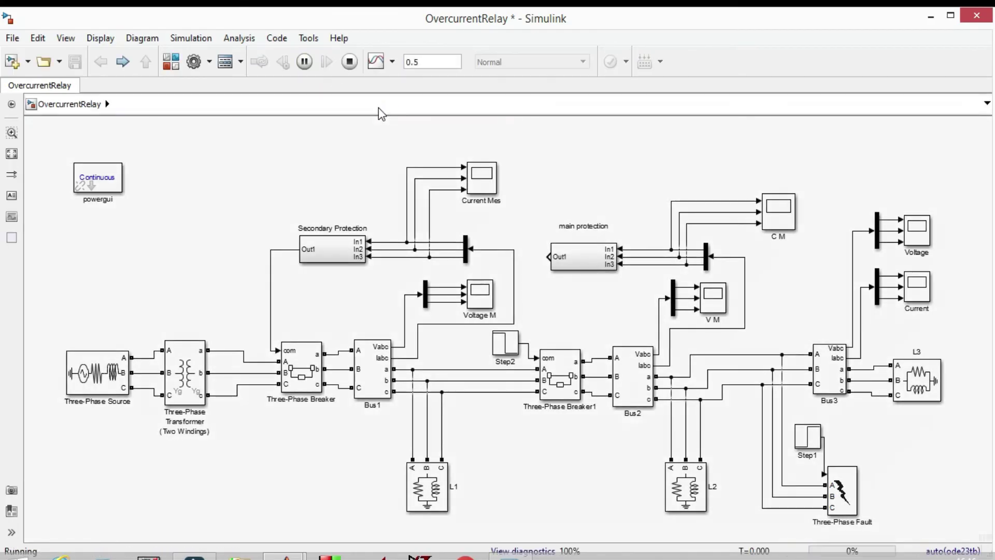
{"action": "double_click", "coordinate": [484, 181]}
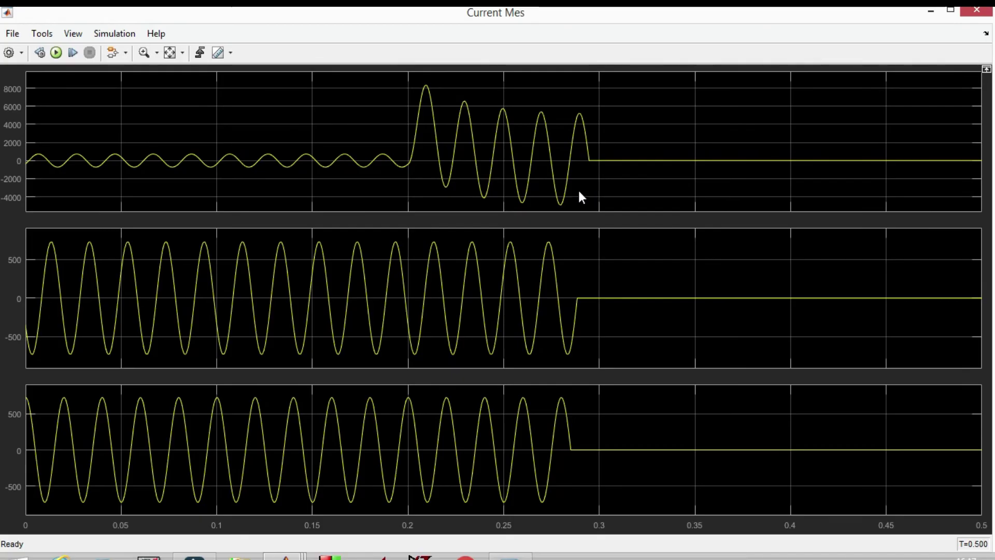
{"action": "left_click", "coordinate": [976, 11]}
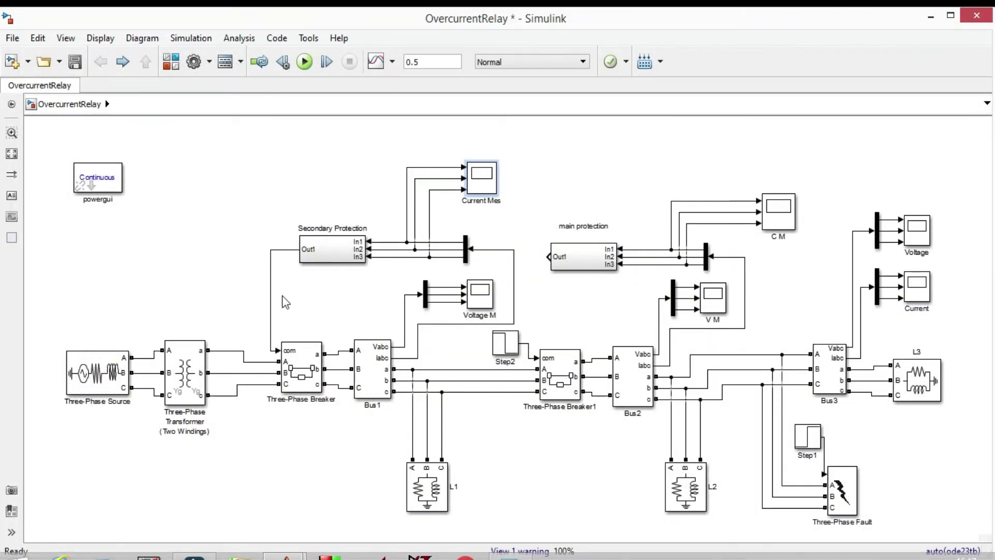
{"action": "left_click", "coordinate": [775, 209]}
{"action": "double_click", "coordinate": [777, 213]}
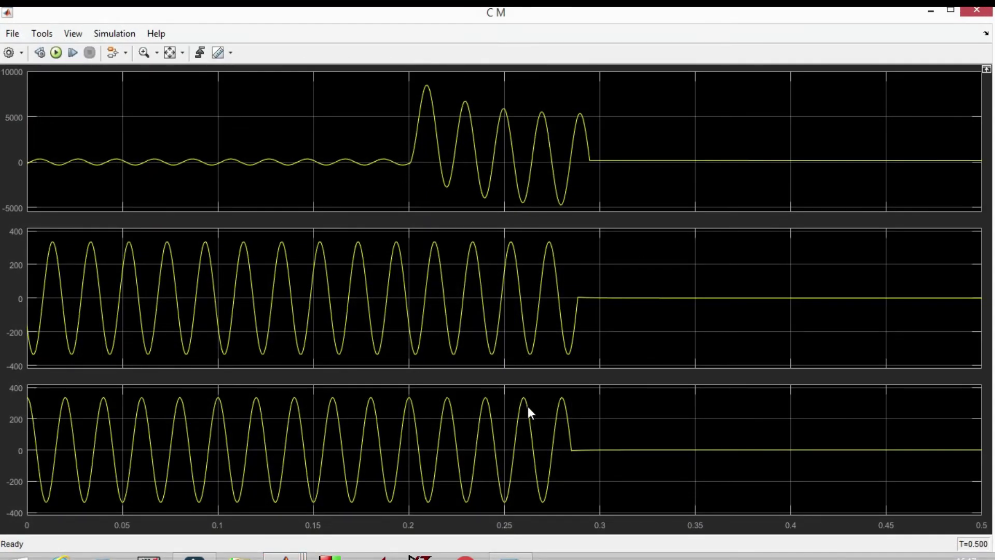
{"action": "left_click", "coordinate": [977, 9]}
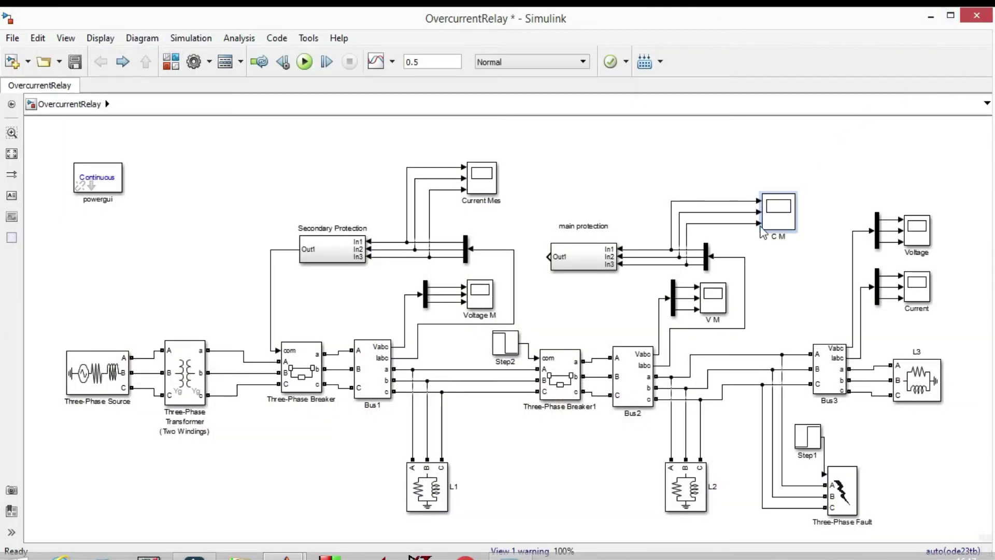
{"action": "double_click", "coordinate": [705, 299]}
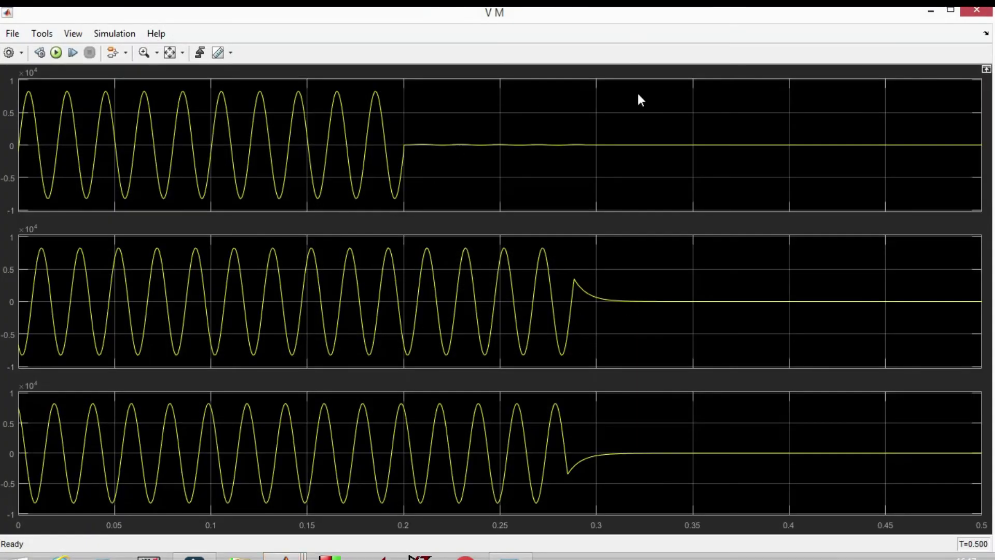
{"action": "left_click", "coordinate": [976, 11]}
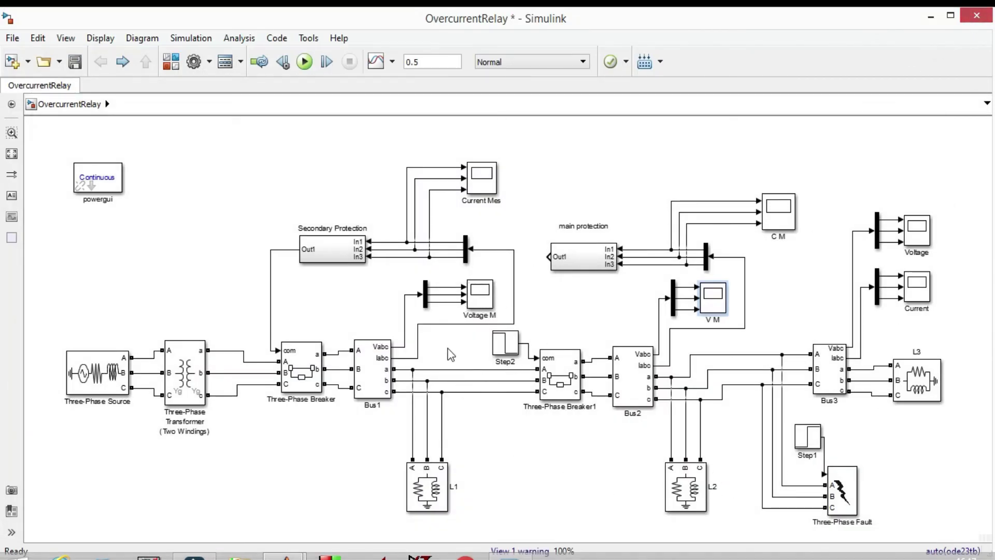
Add phase B to the Three-Phase Fault so phases A and B fault to ground.
{"action": "left_click", "coordinate": [845, 496]}
{"action": "double_click", "coordinate": [845, 496]}
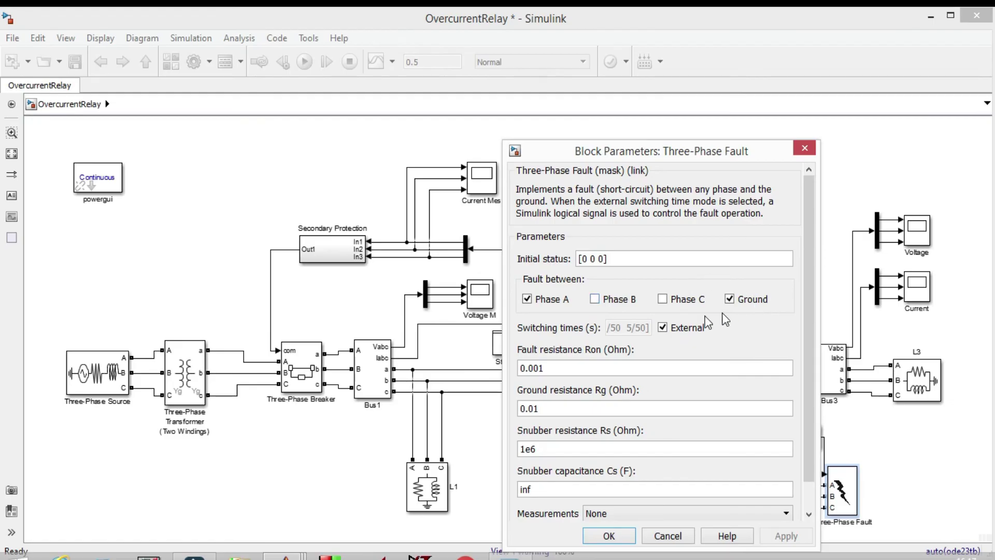
{"action": "left_click", "coordinate": [596, 300]}
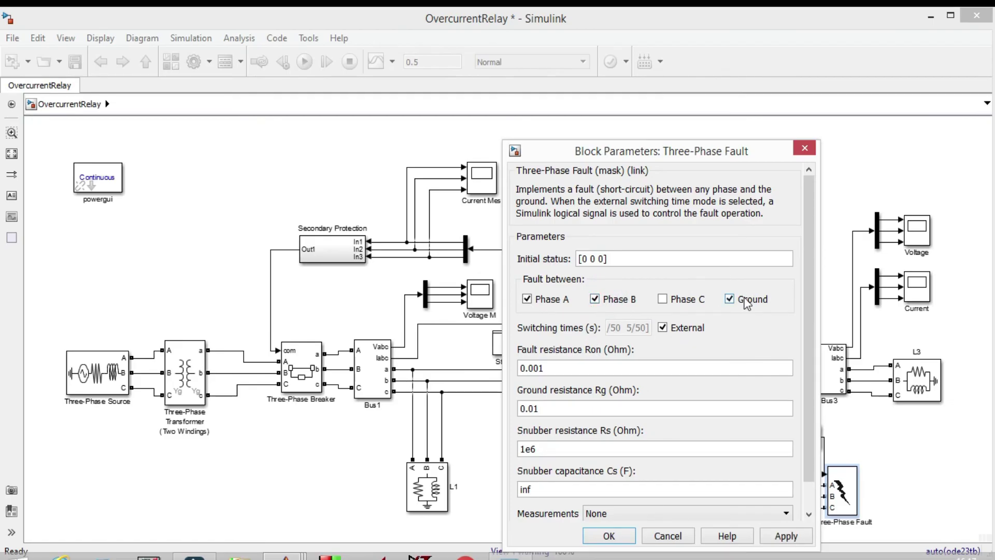
{"action": "left_click", "coordinate": [627, 535]}
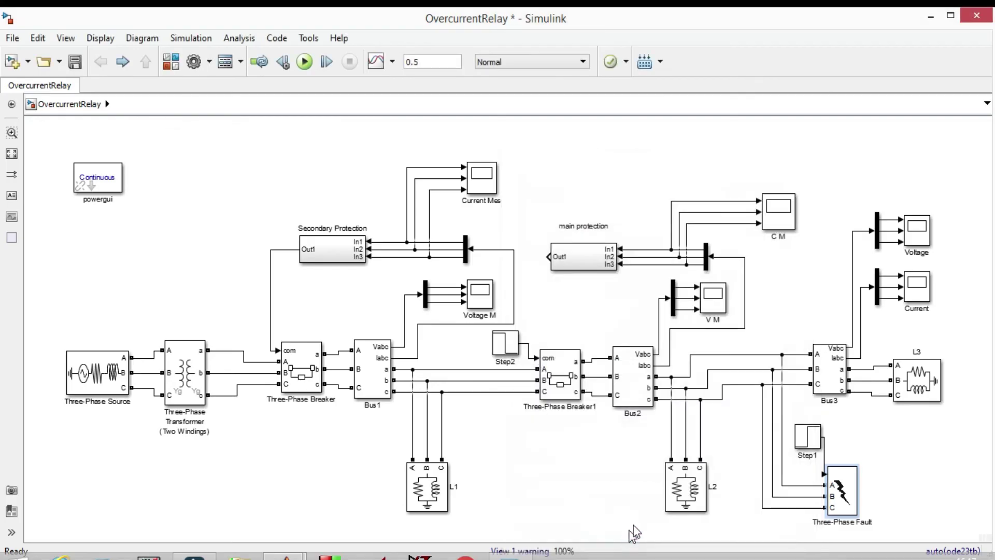
Disconnect Step2 and connect main protection Out1 to Three-Phase Breaker1's com input.
{"action": "left_click", "coordinate": [526, 350]}
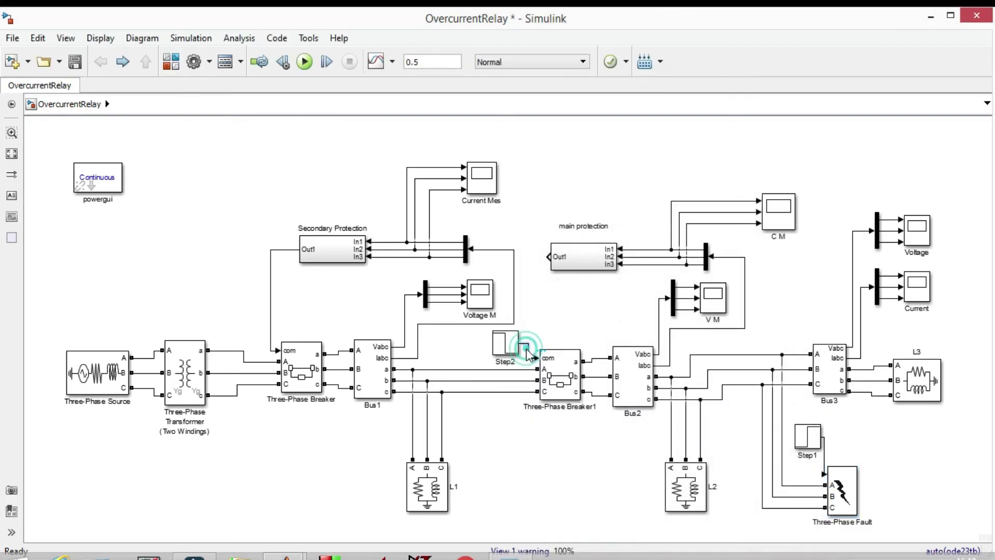
{"action": "left_click_drag", "start_coordinate": [528, 354], "coordinate": [530, 356]}
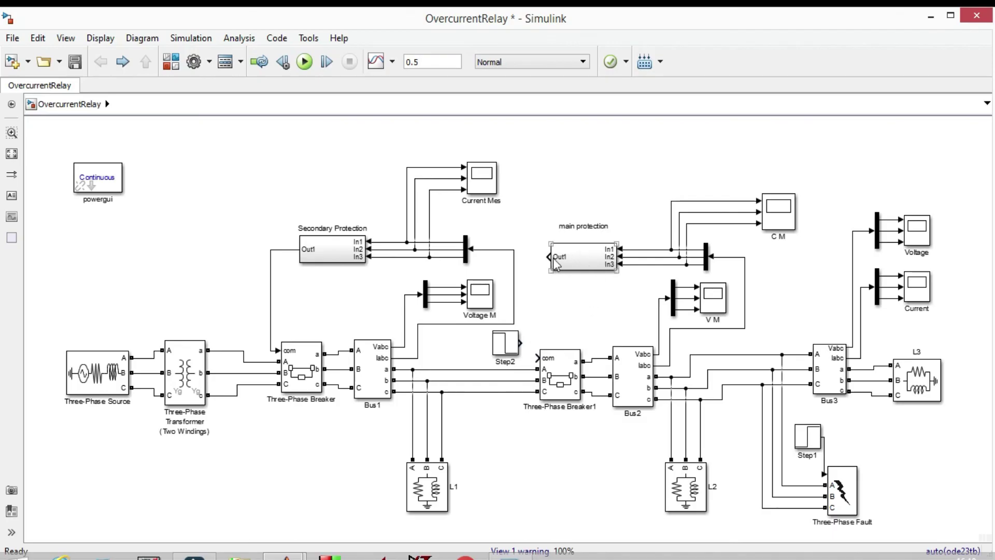
{"action": "mouse_move", "coordinate": [550, 256]}
{"action": "left_mouse_down"}
{"action": "mouse_move", "coordinate": [529, 344]}
{"action": "mouse_move", "coordinate": [537, 362]}
{"action": "left_mouse_up"}
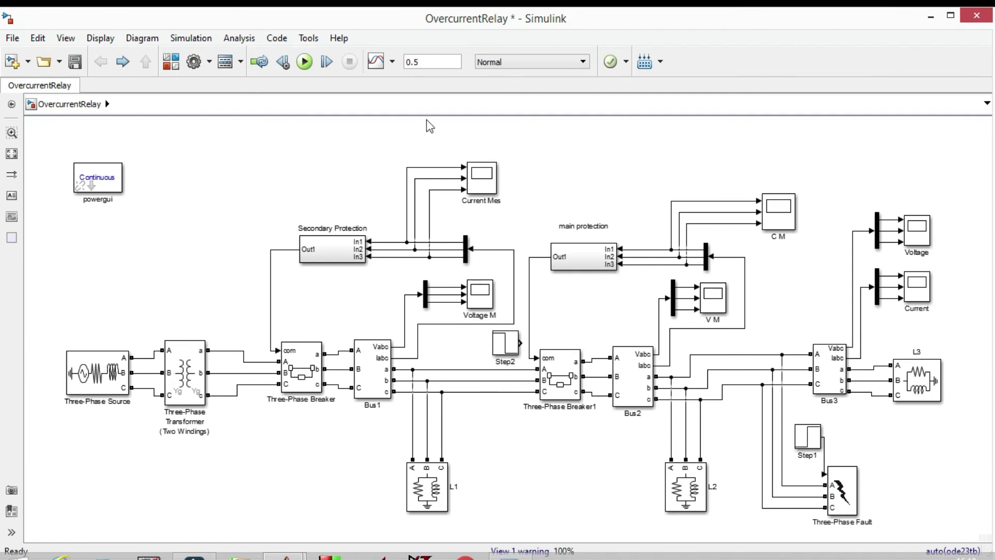
Rerun the simulation and autoscale the C M current waveforms.
{"action": "left_click", "coordinate": [302, 63]}
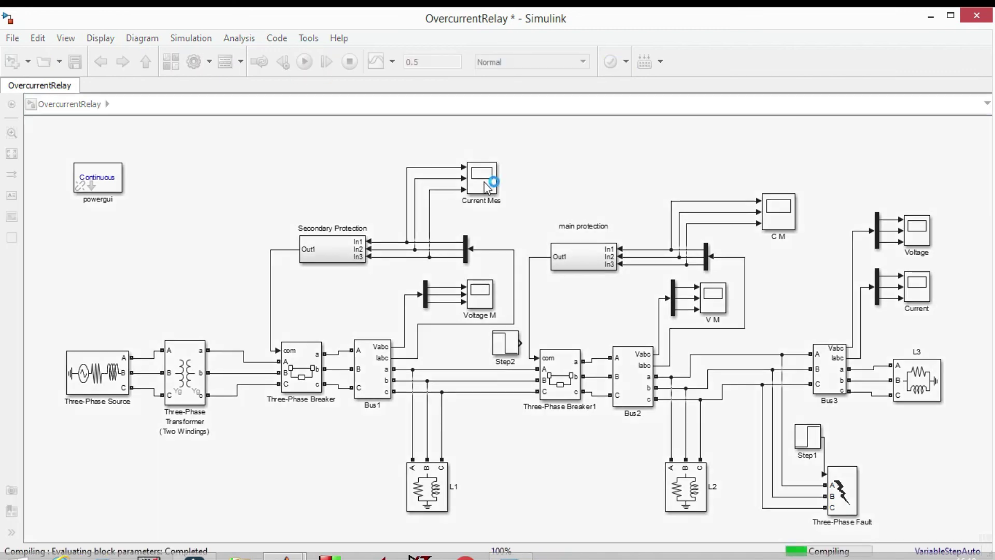
{"action": "left_click", "coordinate": [783, 210]}
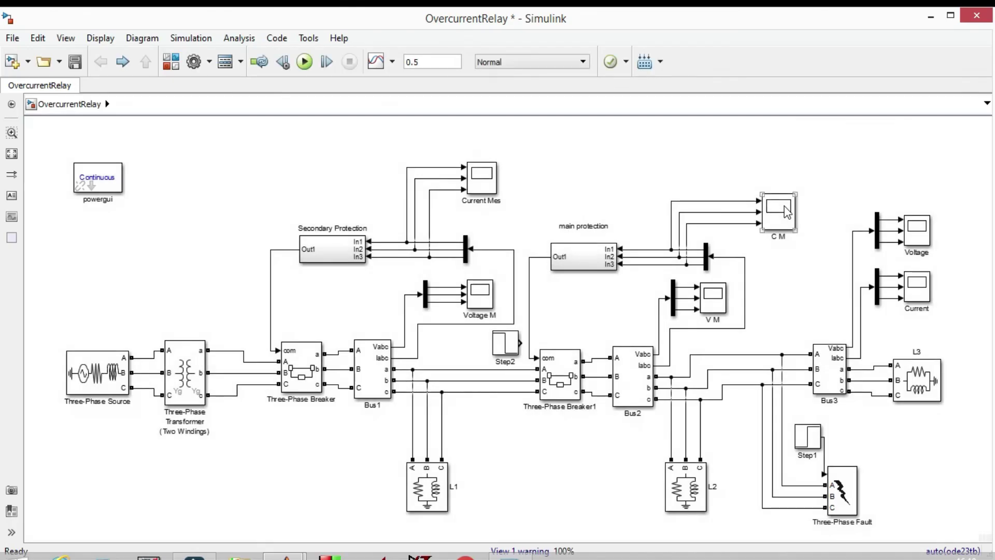
{"action": "double_click", "coordinate": [784, 208]}
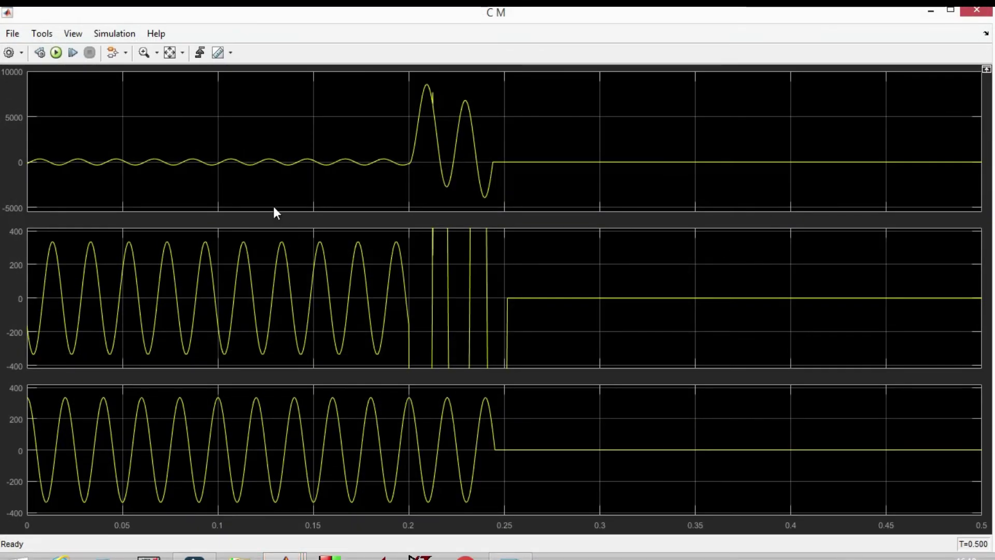
{"action": "left_click", "coordinate": [171, 52]}
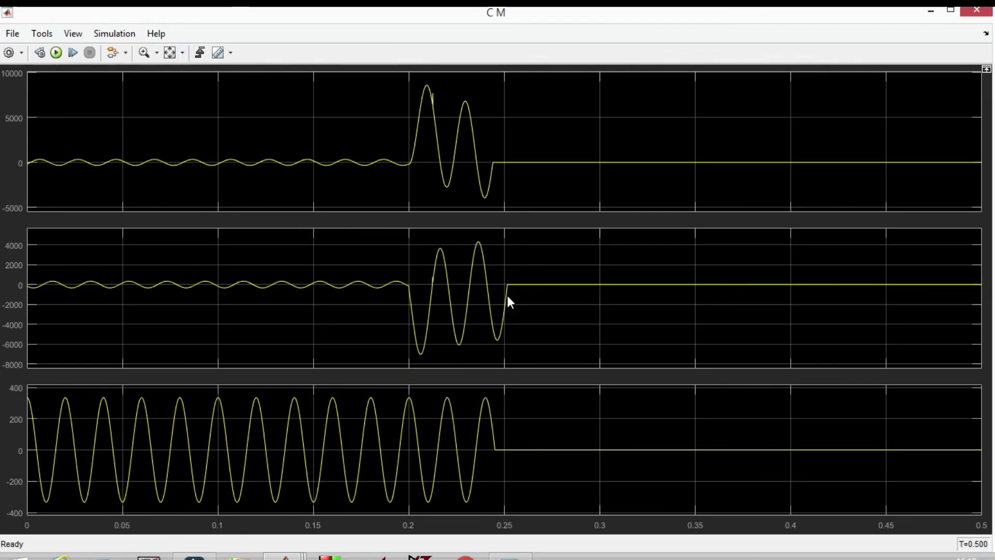
{"action": "left_click", "coordinate": [977, 10]}
Autoscale the Current Mes waveforms, then view the Voltage M bus voltage waveforms.
{"action": "double_click", "coordinate": [482, 183]}
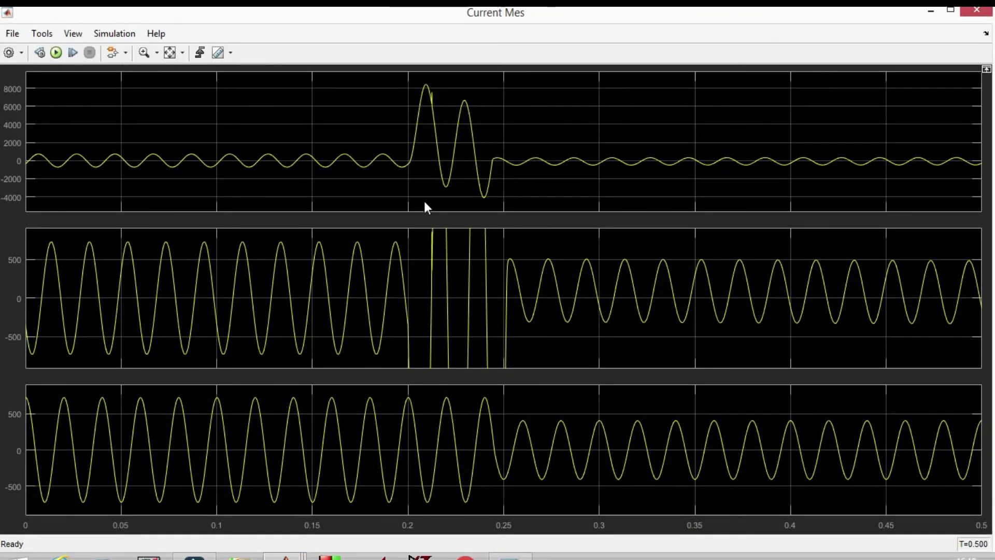
{"action": "left_click", "coordinate": [171, 53]}
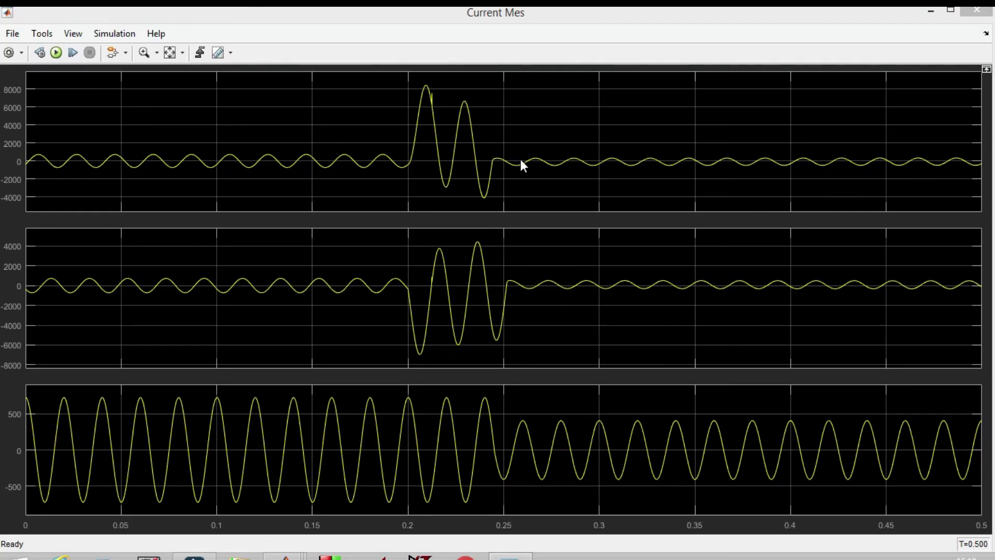
{"action": "left_click", "coordinate": [977, 11]}
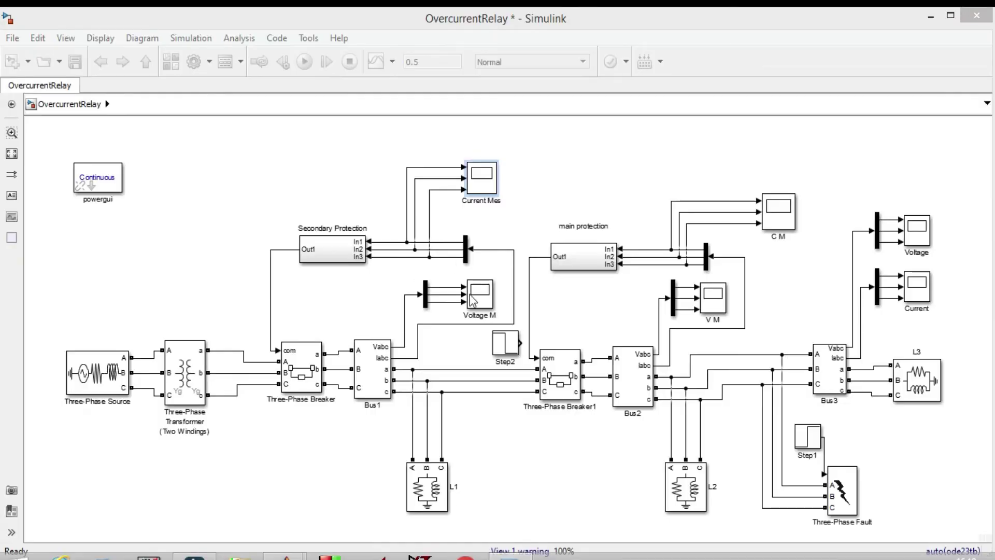
{"action": "double_click", "coordinate": [472, 297]}
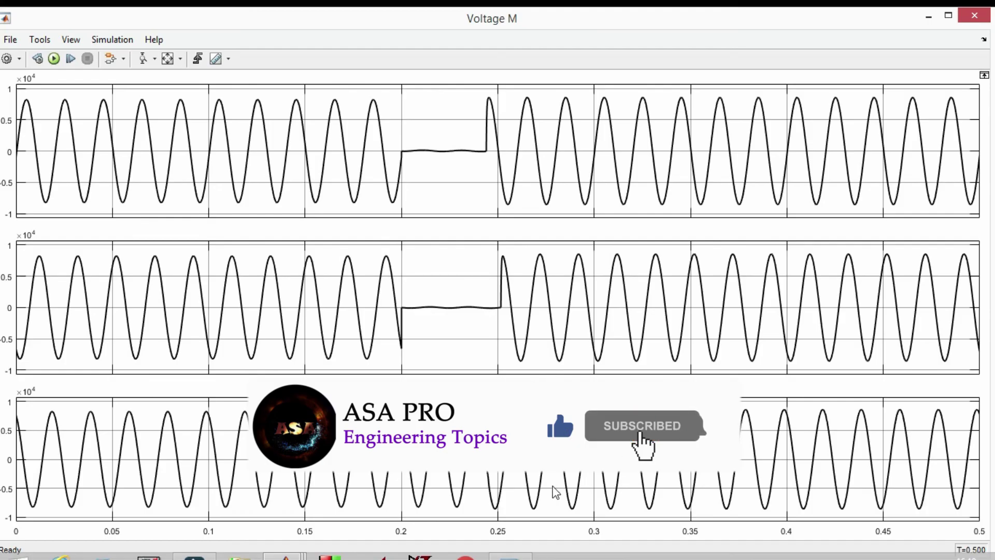
{"action": "left_click", "coordinate": [835, 557]}
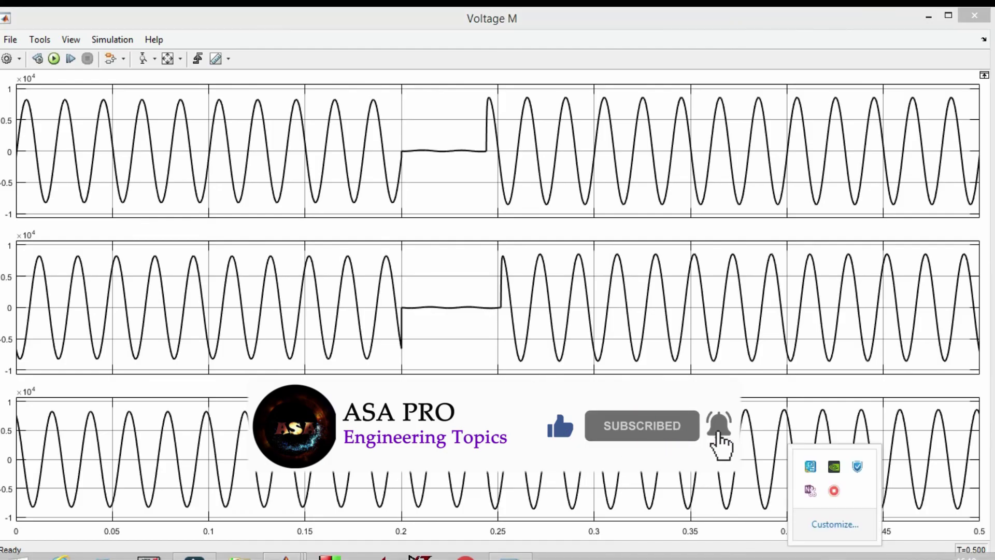